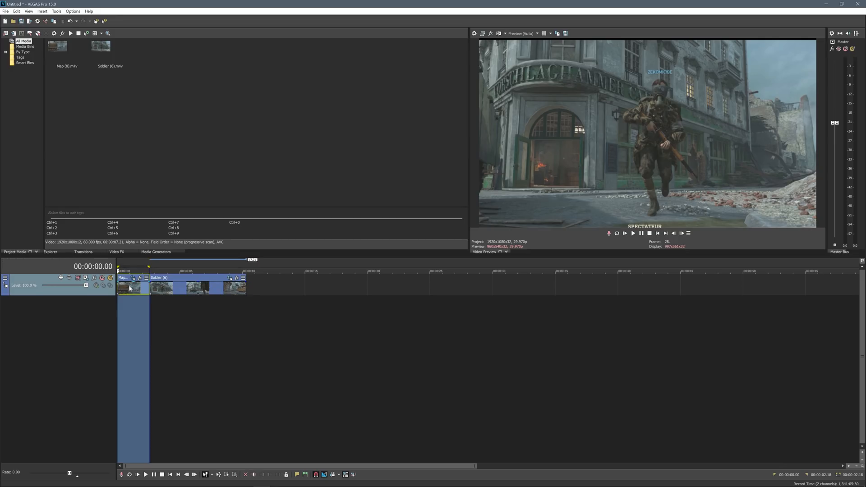
Customize the Video for Windows HD 1080-25p YUV render template to a 29.970 (NTSC) frame rate and Uncompressed video format
left_click(5, 11)
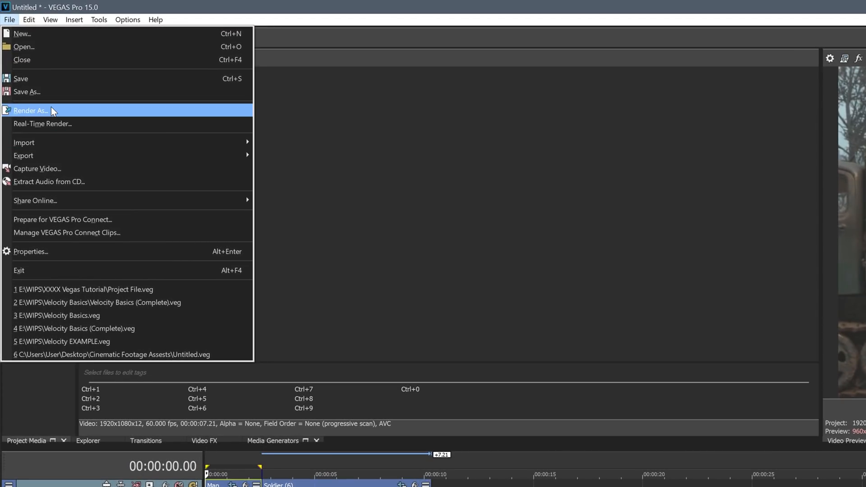
left_click(29, 61)
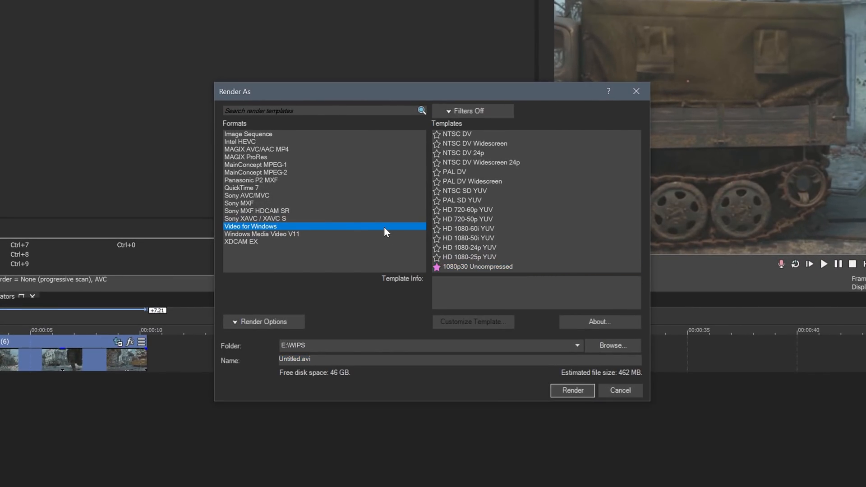
left_click(456, 257)
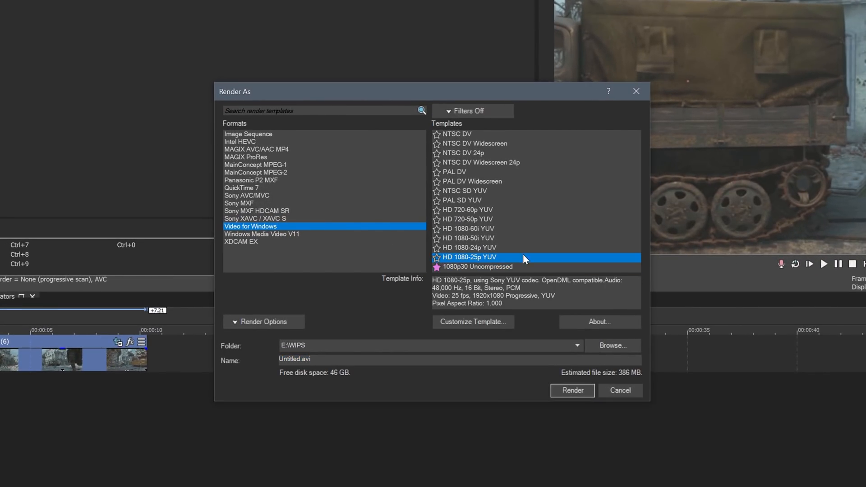
left_click(471, 323)
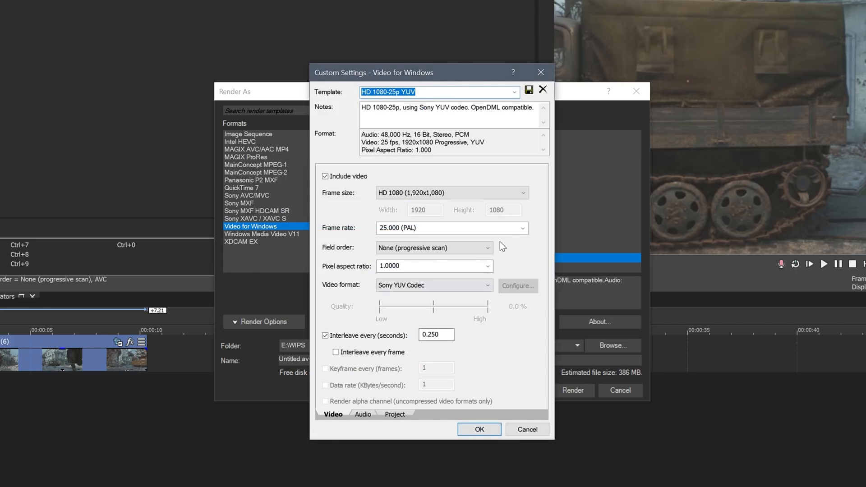
left_click(523, 228)
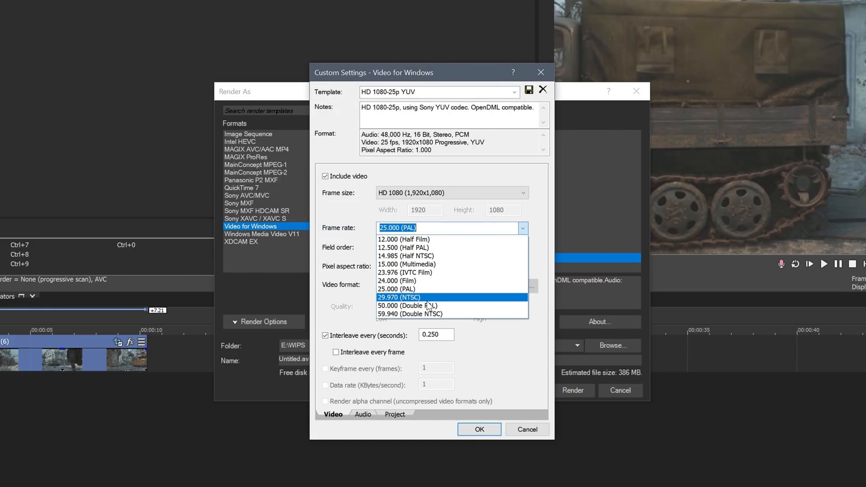
left_click(426, 298)
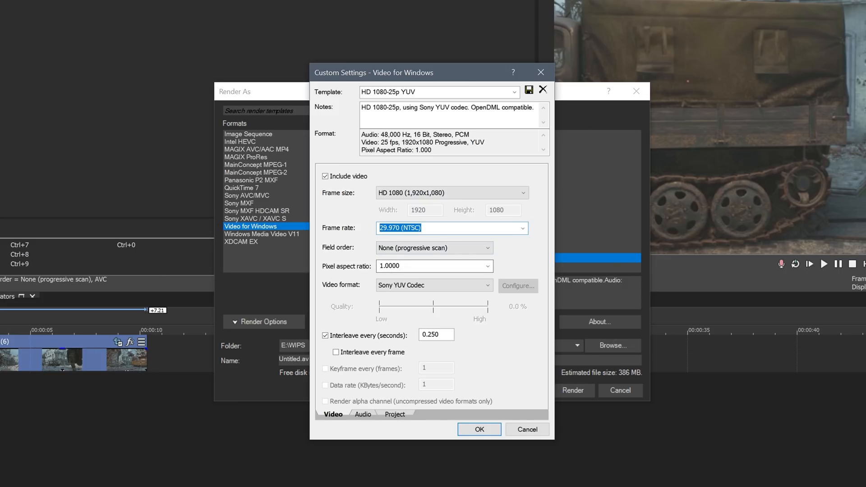
left_click(403, 292)
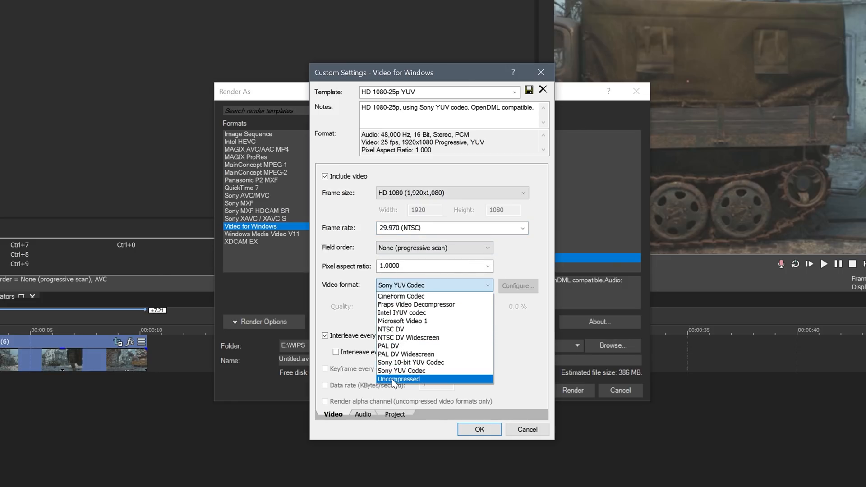
left_click(394, 379)
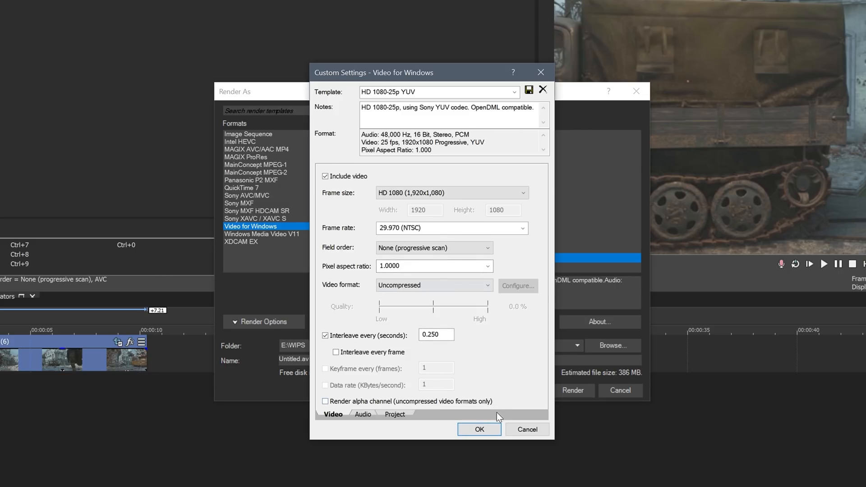
left_click(481, 429)
Render the selected Map clip range as 1.avi into the Datamoshing folder on the Desktop
left_click(606, 345)
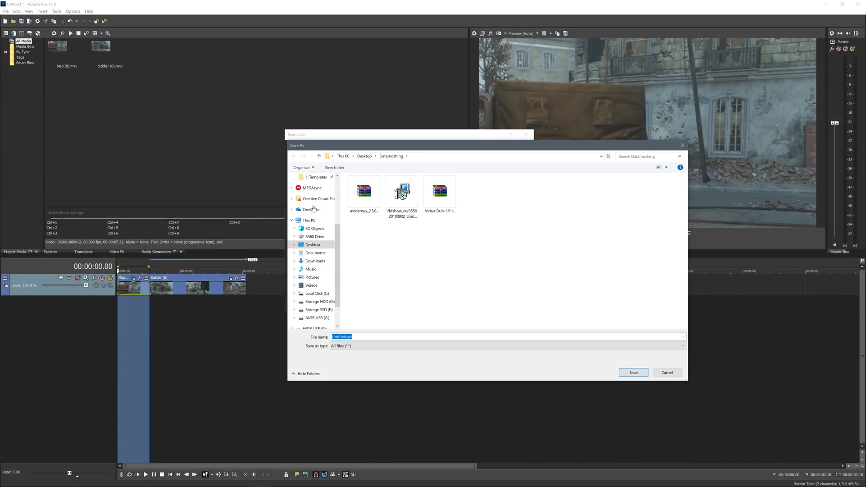
left_click(309, 220)
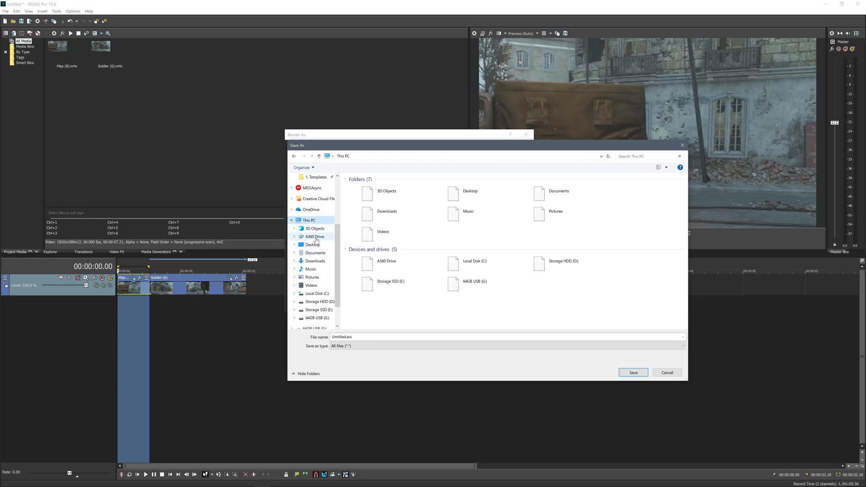
left_click(312, 244)
double_click(363, 191)
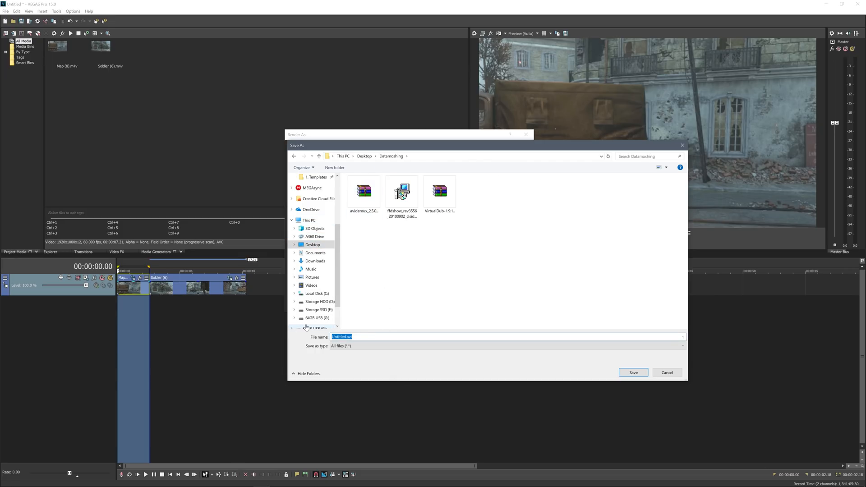
left_click(633, 372)
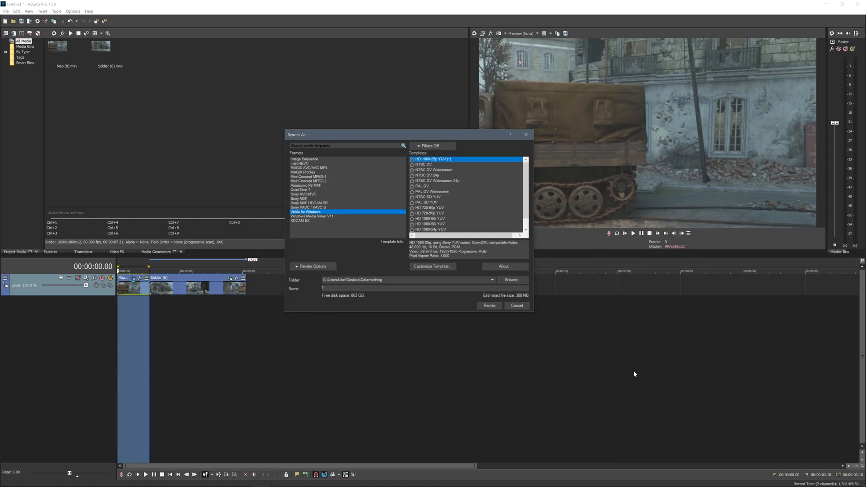
left_click(489, 305)
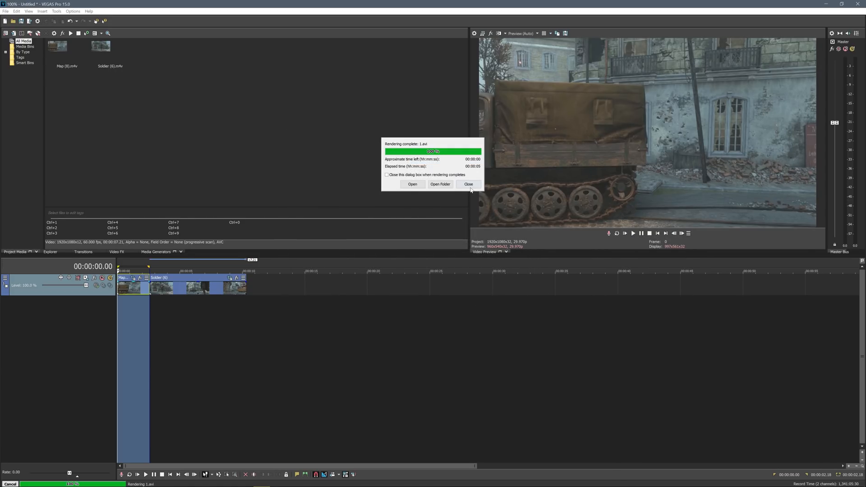
Select the Soldier (6) clip's time range and render it as 2.avi with the customized template at 29.970 (NTSC)
left_click(200, 289)
double_click(200, 289)
left_click(5, 11)
left_click(47, 67)
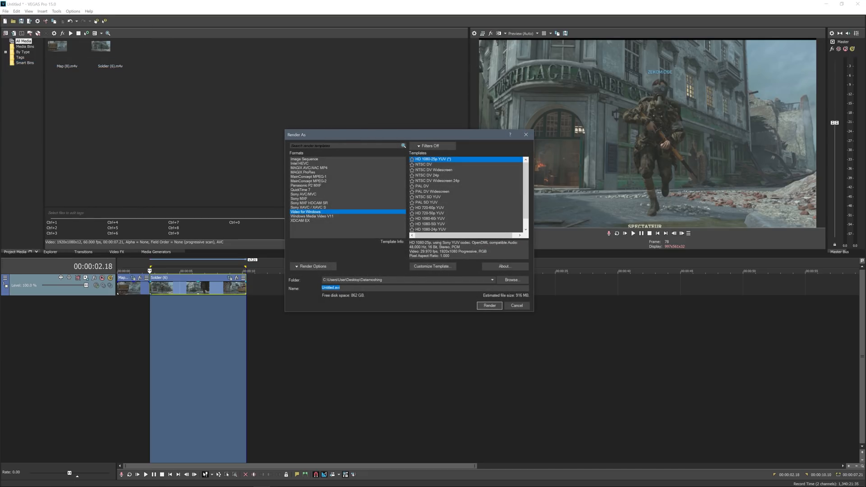
left_click(432, 267)
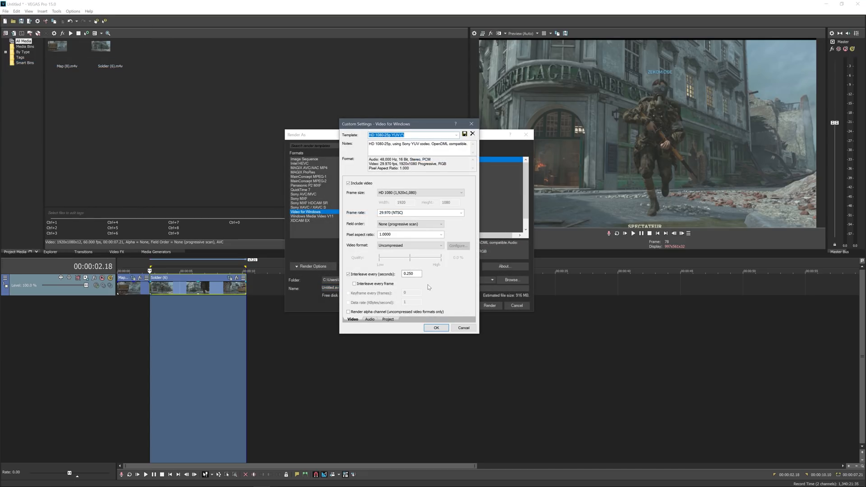
left_click(460, 212)
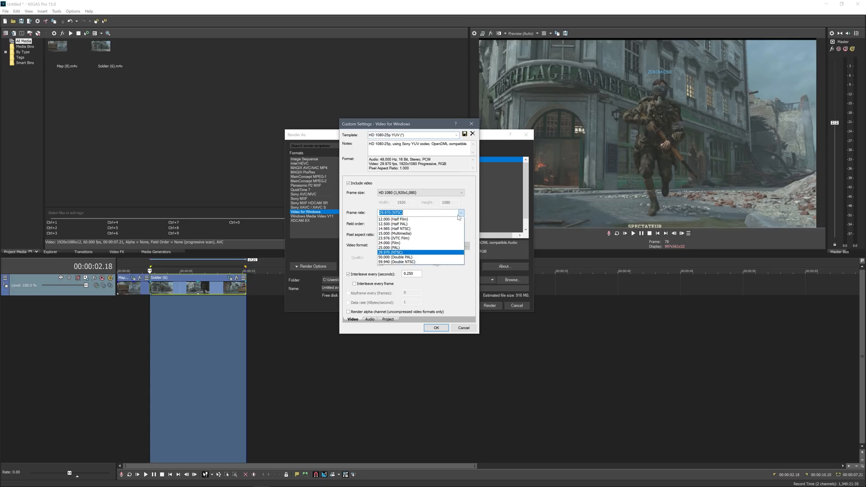
left_click(404, 252)
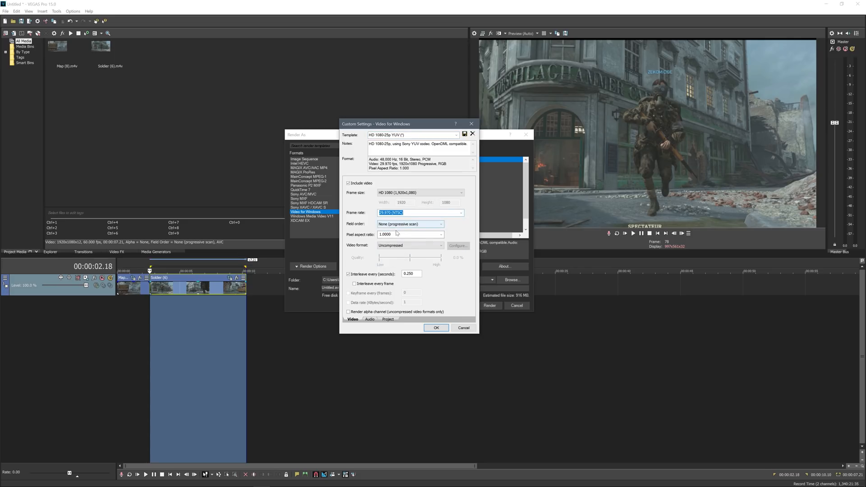
left_click(437, 328)
left_click(490, 305)
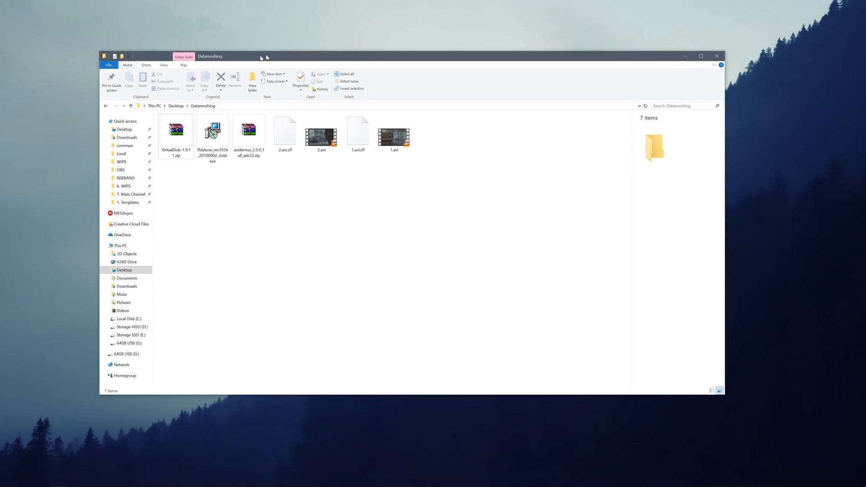
left_click_drag(263, 54, 308, 62)
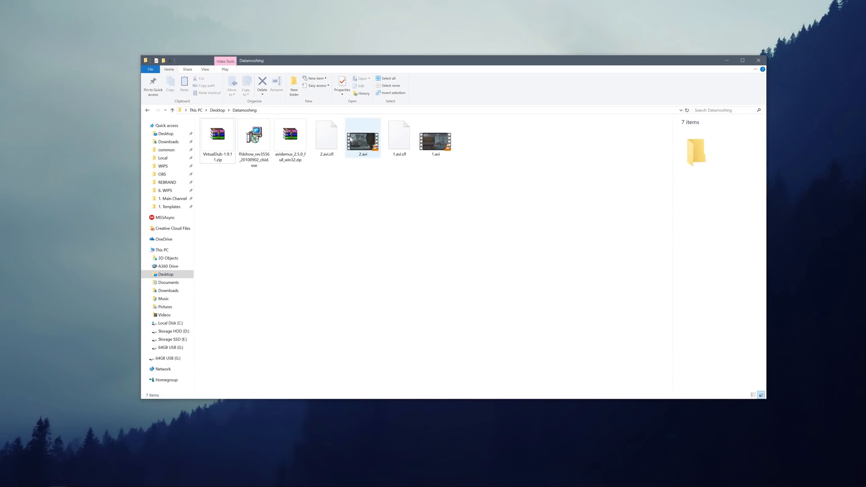
left_click(447, 144)
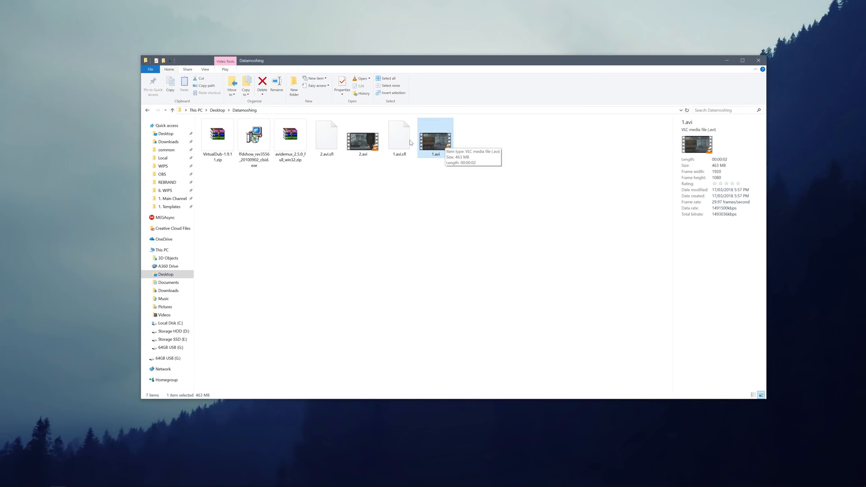
left_click_drag(300, 183, 226, 121)
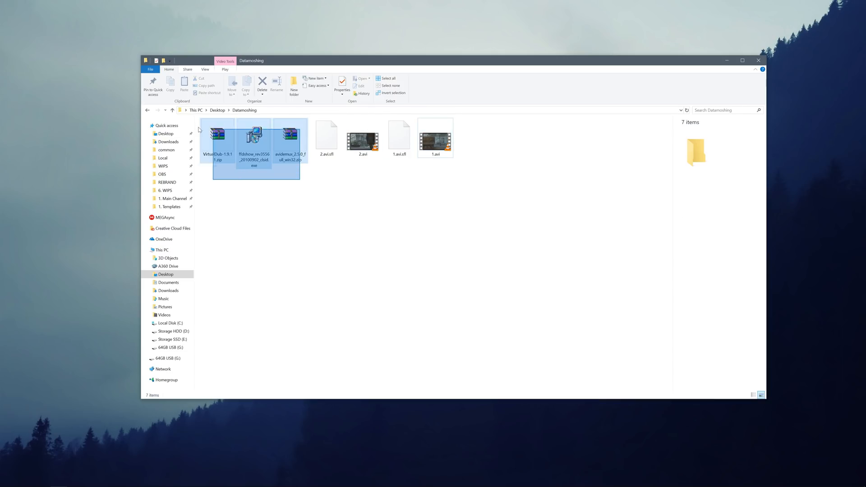
left_click(275, 197)
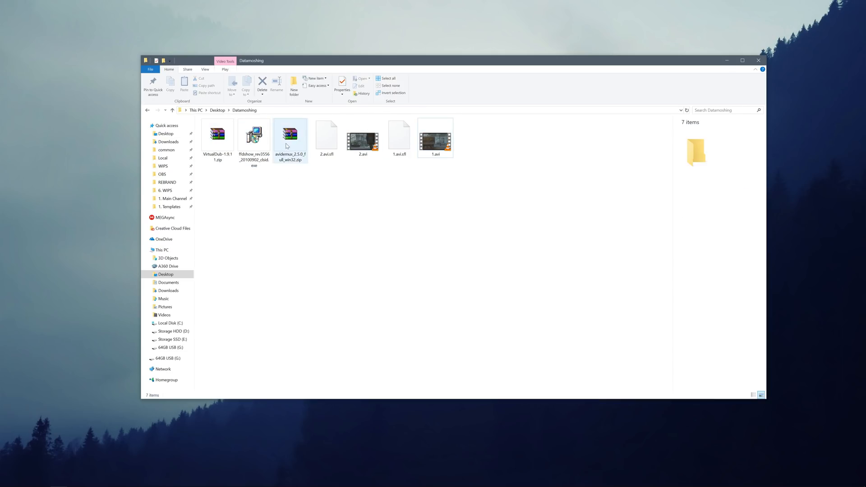
Extract the avidemux_2.5.0_full_win32 and VirtualDub-1.9.11 zip archives into their own folders in the Datamoshing folder
right_click(288, 140)
left_click(370, 179)
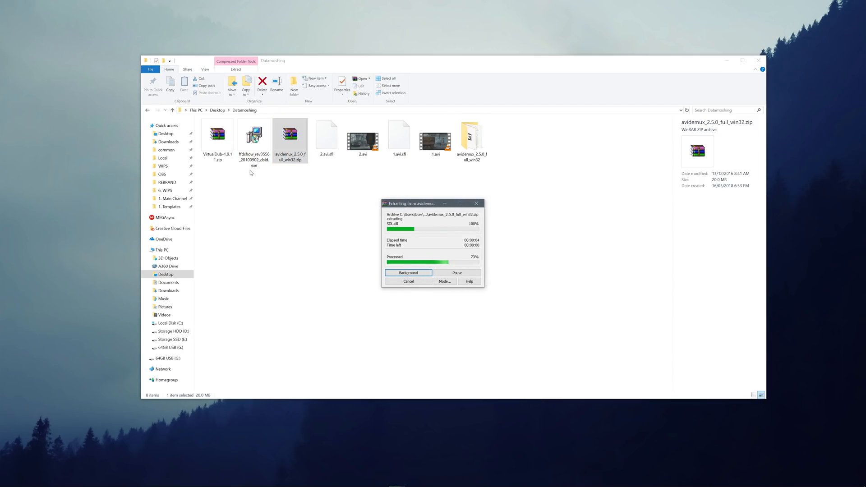
right_click(232, 142)
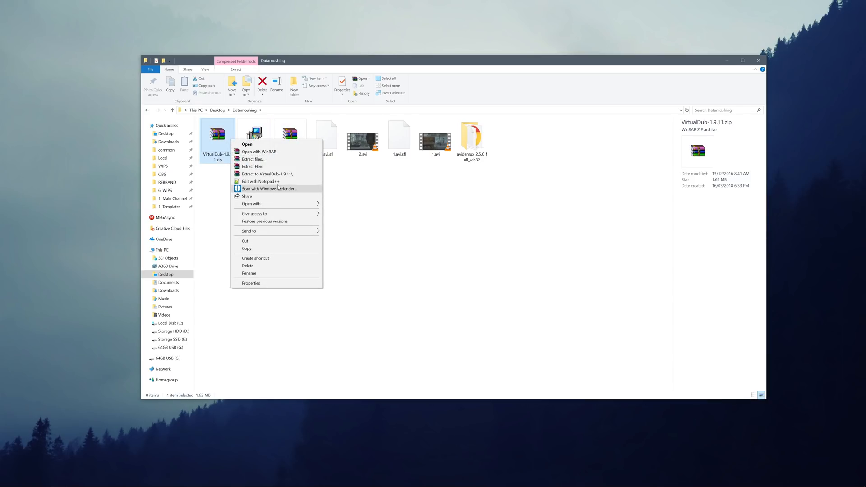
left_click(280, 174)
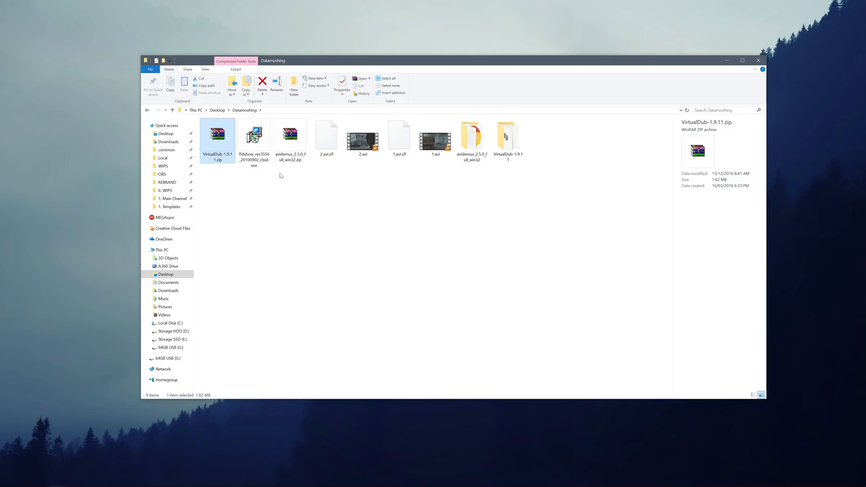
left_click(279, 184)
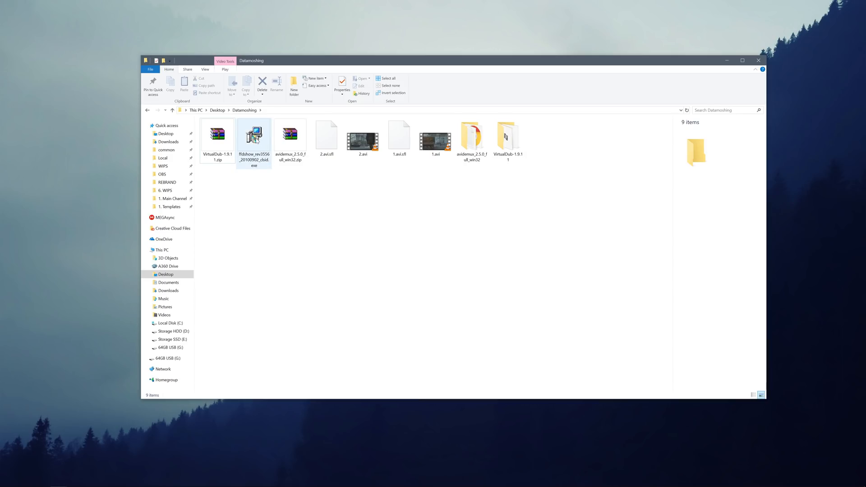
Launch the ffdshow_rev3556_20100902_clsid.exe installer in English and accept the default destination folder
left_click(255, 139)
double_click(256, 139)
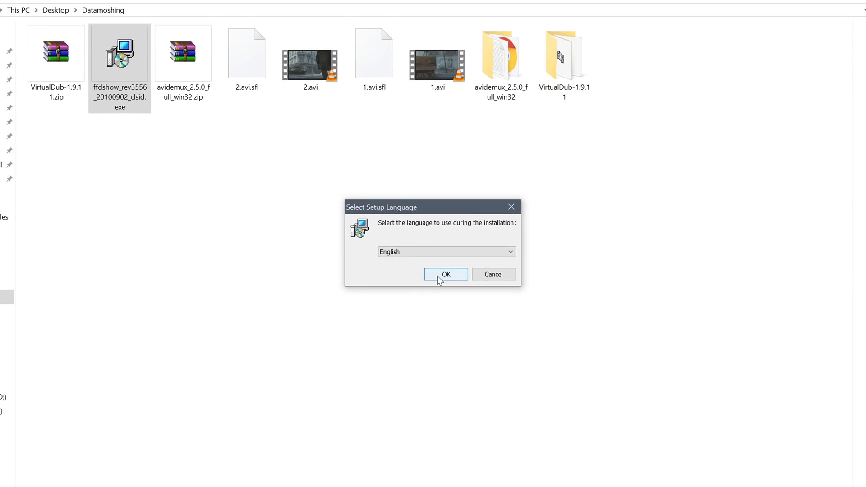
left_click(440, 276)
left_click(505, 342)
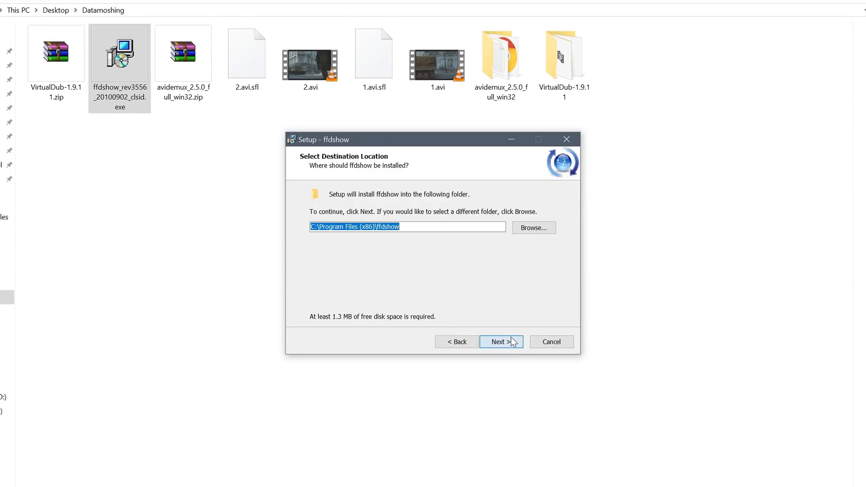
left_click(505, 343)
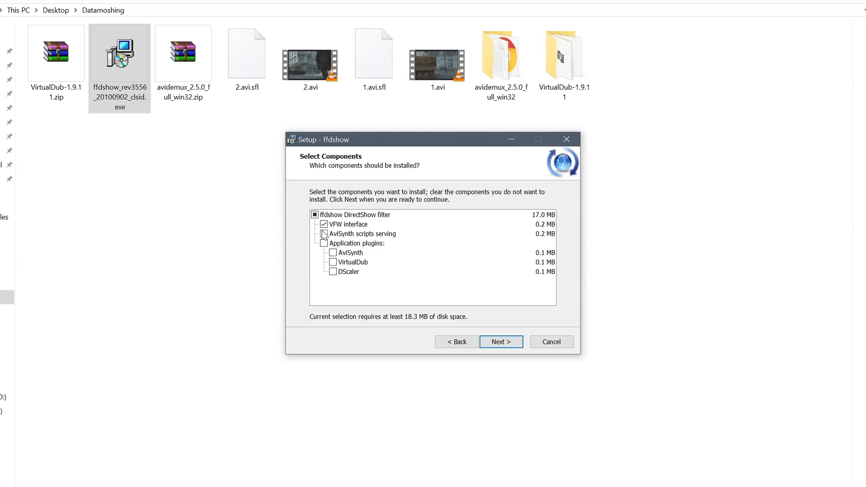
Add the VirtualDub application plugin to the ffdshow components, leaving AviSynth and DScaler out
left_click(324, 243)
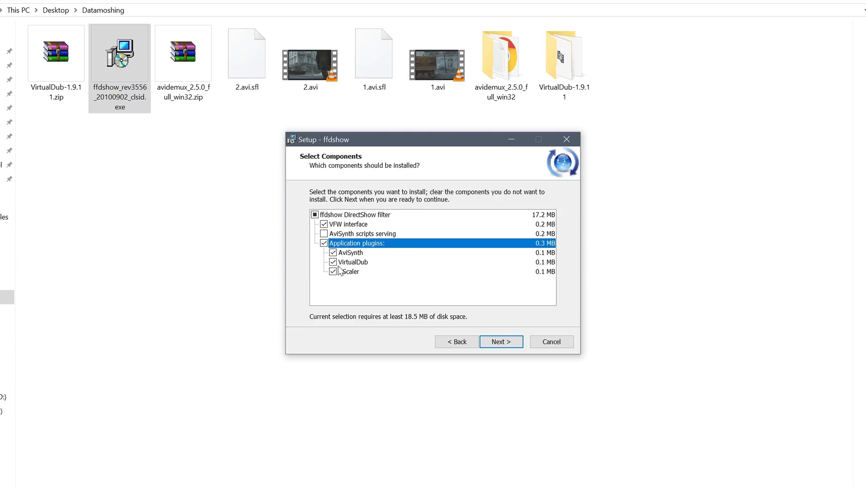
left_click(333, 253)
left_click(333, 272)
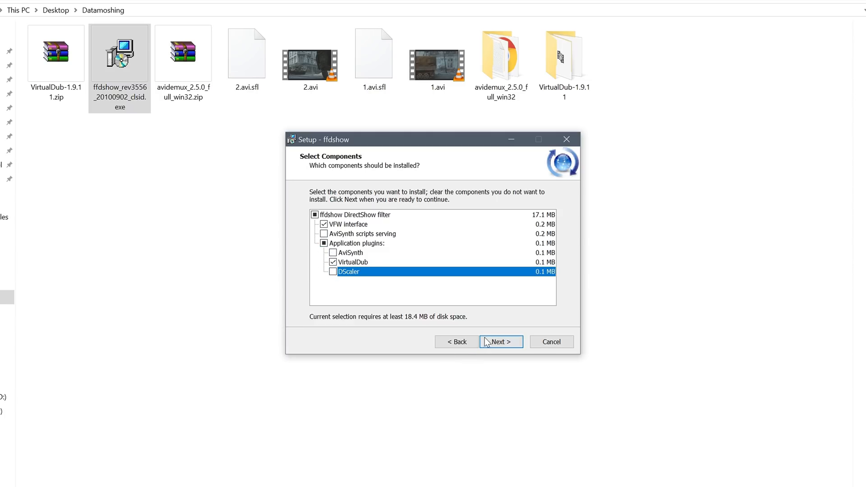
left_click(500, 342)
Complete the ffdshow installation with the default additional tasks and default VirtualDub plugin directory, and exit the setup
left_click(501, 342)
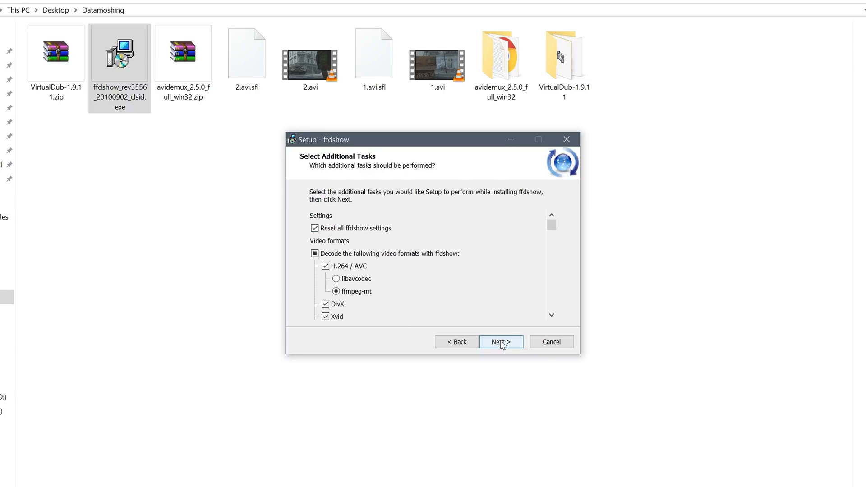
left_click(500, 341)
left_click(499, 341)
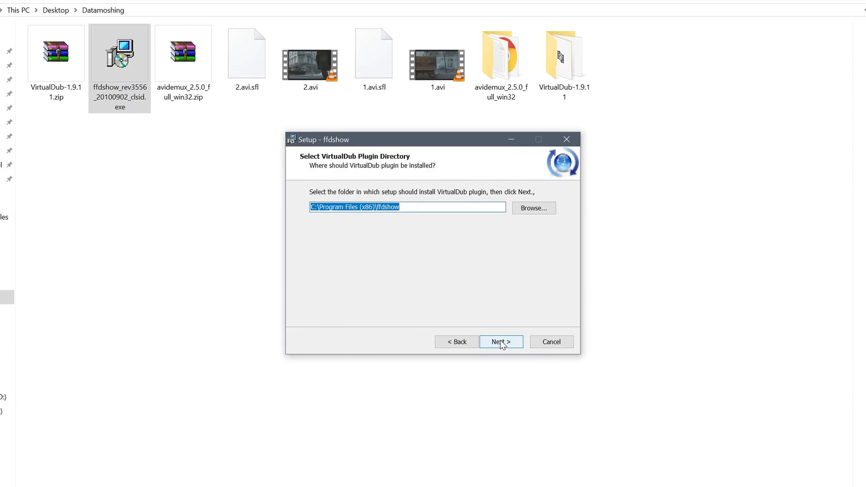
left_click(500, 341)
left_click(500, 341)
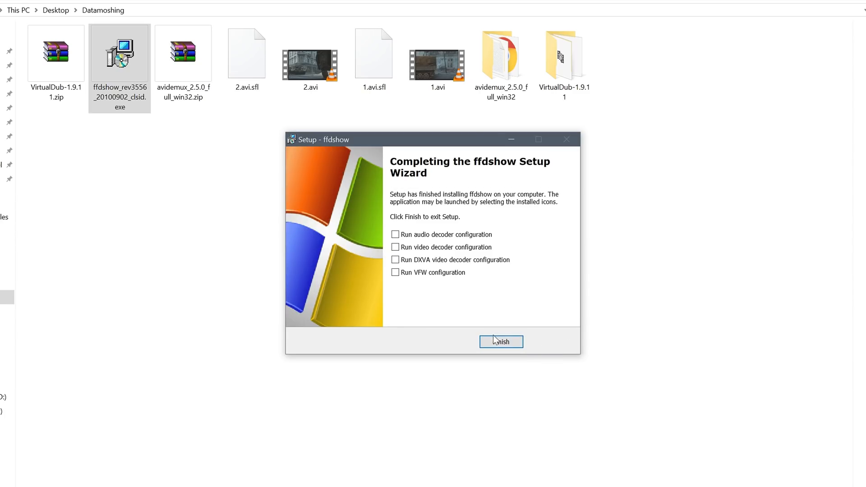
left_click(501, 341)
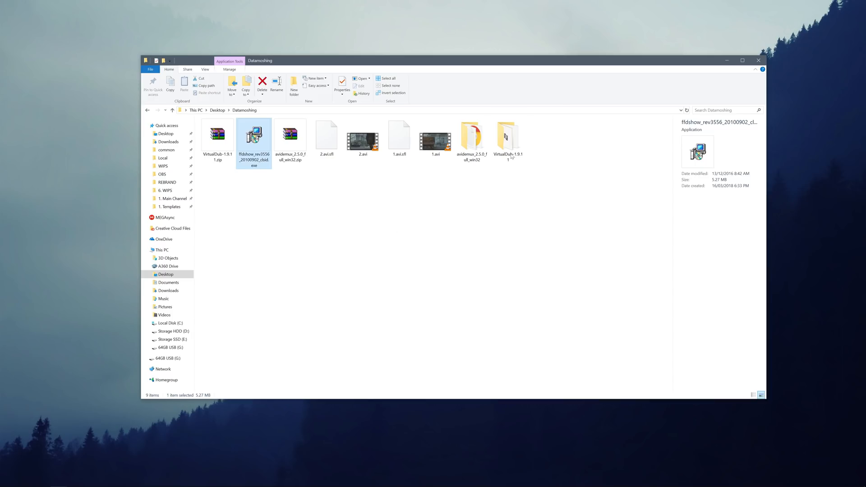
Launch VirtualDub.exe from the VirtualDub-1.9.11 folder and reposition its window over the file browser
double_click(504, 144)
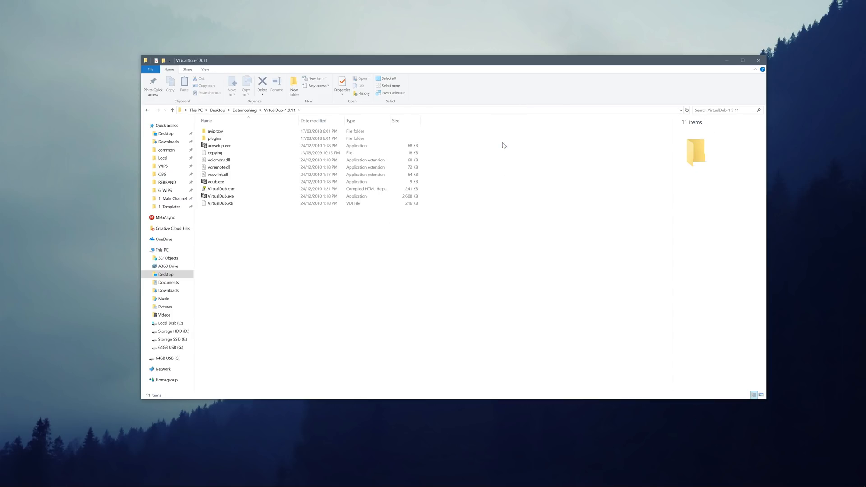
right_click(503, 144)
left_click(239, 198)
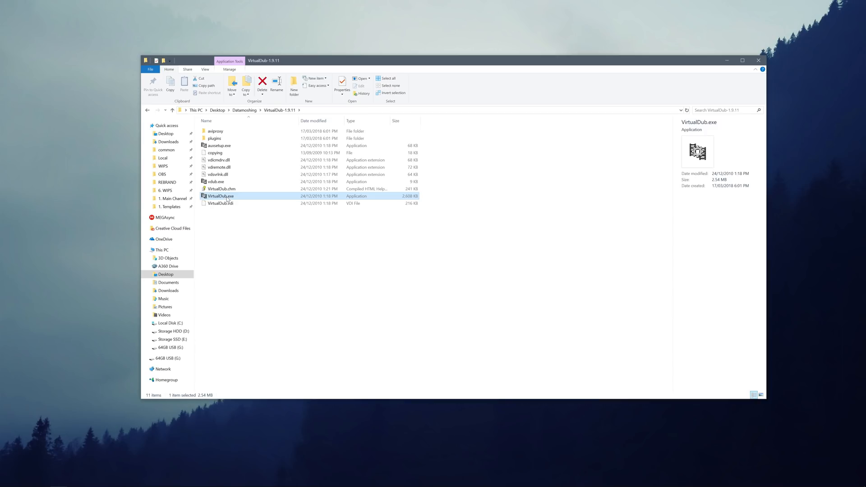
double_click(245, 198)
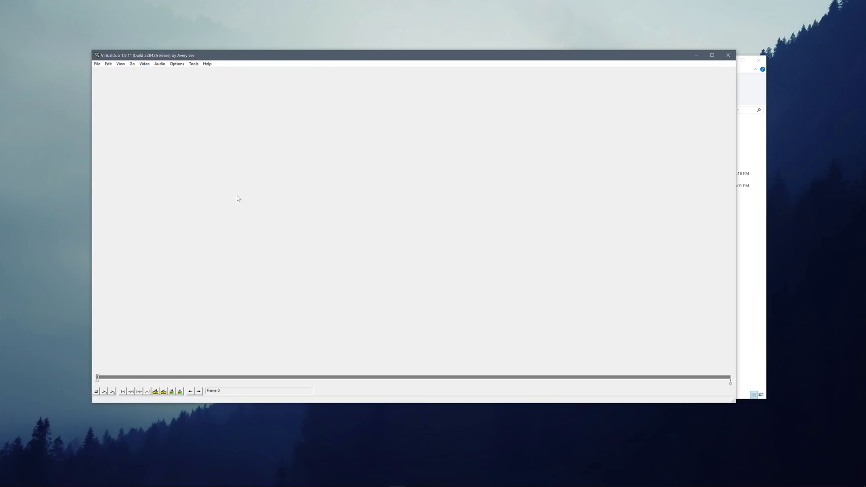
left_click_drag(186, 51, 169, 61)
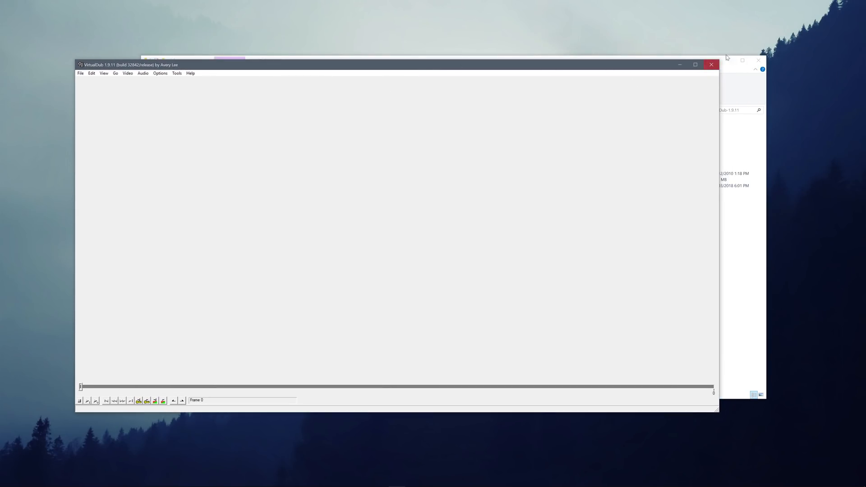
left_click(728, 64)
left_click_drag(518, 69, 543, 62)
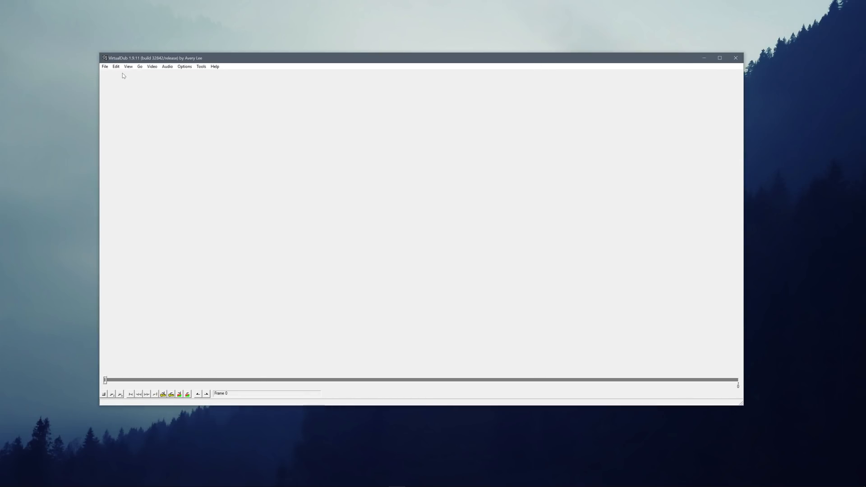
Open the 1.avi video from the Datamoshing folder in VirtualDub
left_click(105, 66)
left_click(119, 73)
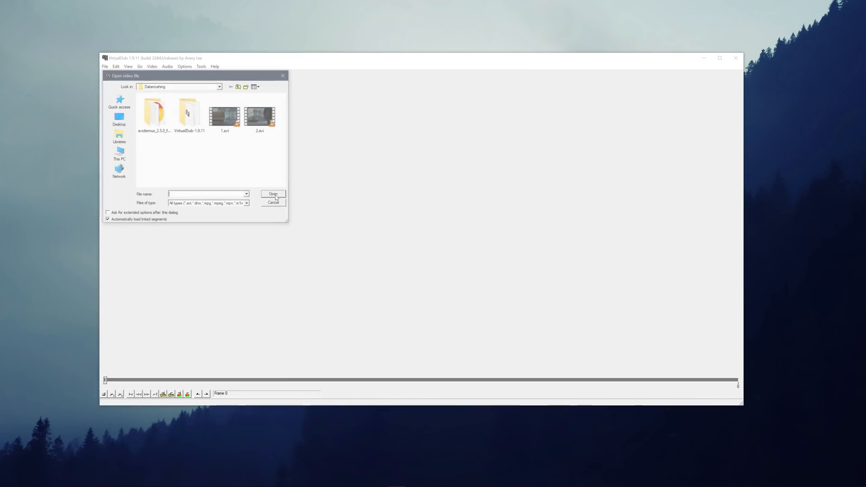
double_click(225, 121)
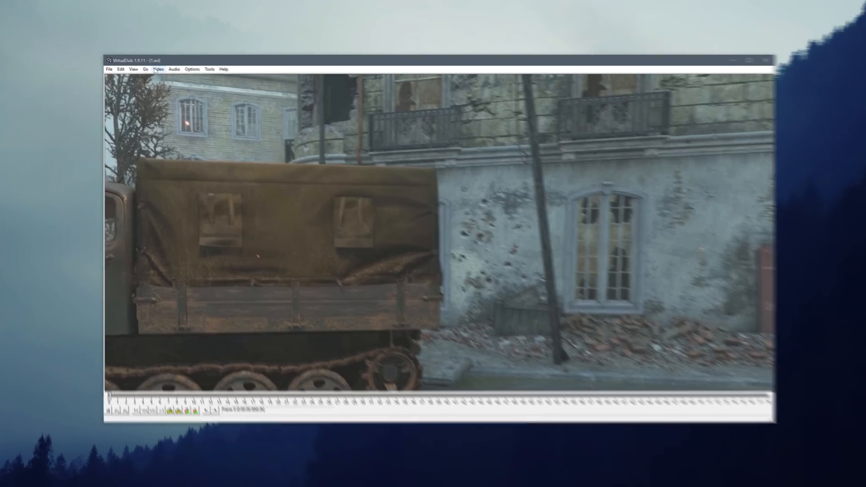
Set the video compression to ffdshow Video Codec with keyframes forced every 500 frames
left_click(152, 67)
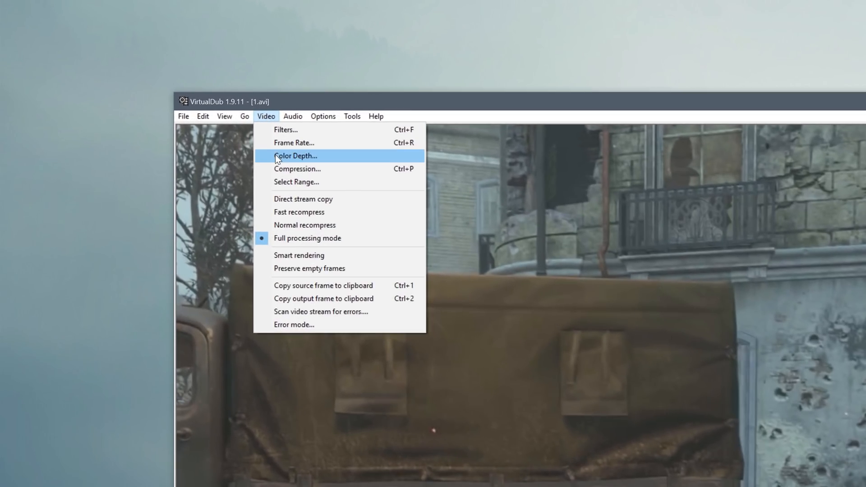
left_click(294, 170)
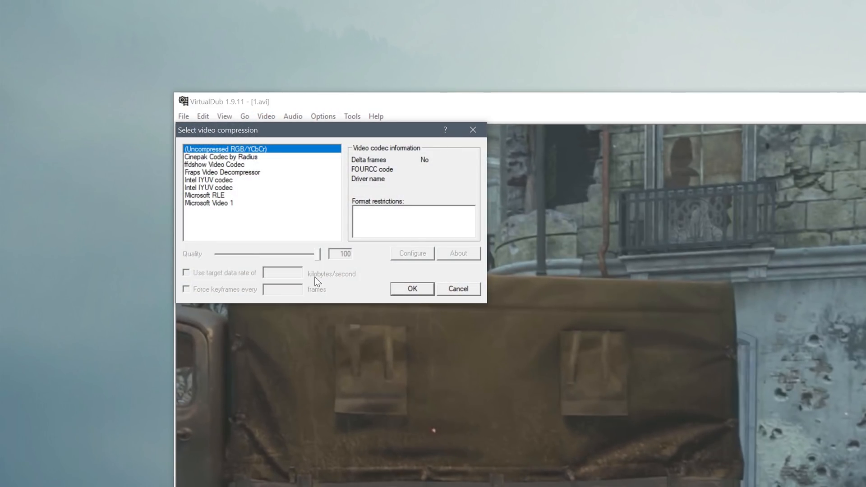
left_click(213, 163)
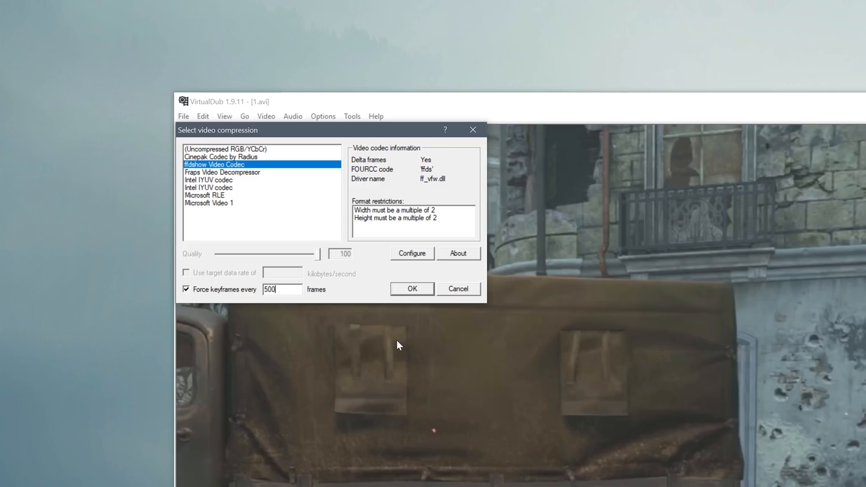
left_click(395, 287)
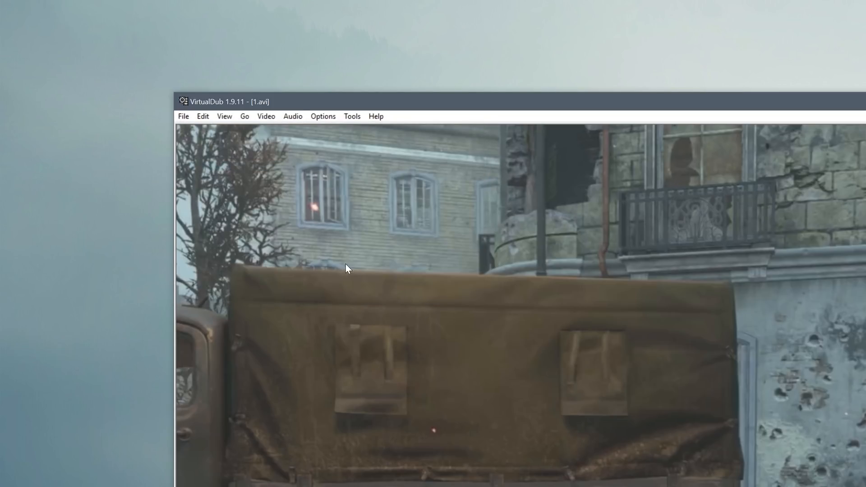
Save the compressed first clip as an AVI named vdub 1 in the Datamoshing folder
left_click(185, 115)
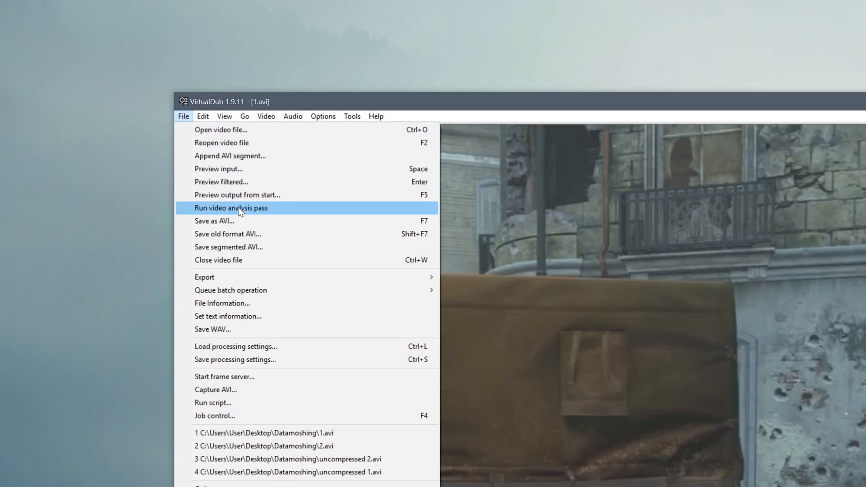
left_click(235, 221)
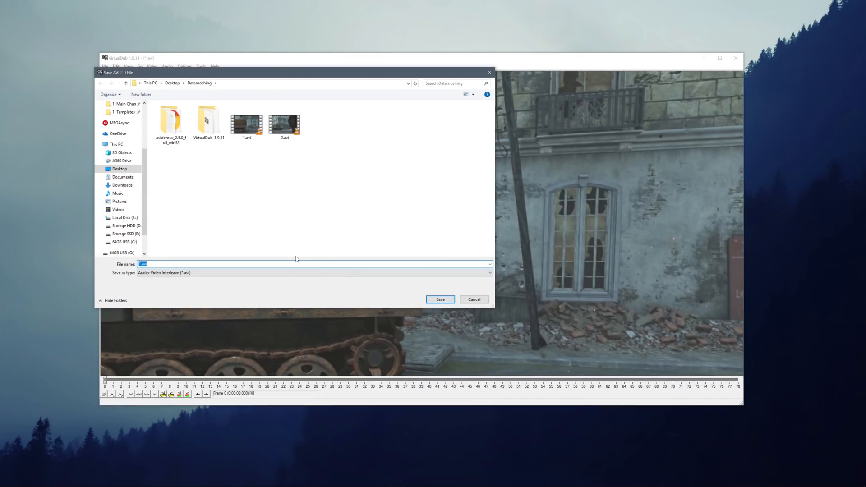
type("vdub 1")
left_click(451, 301)
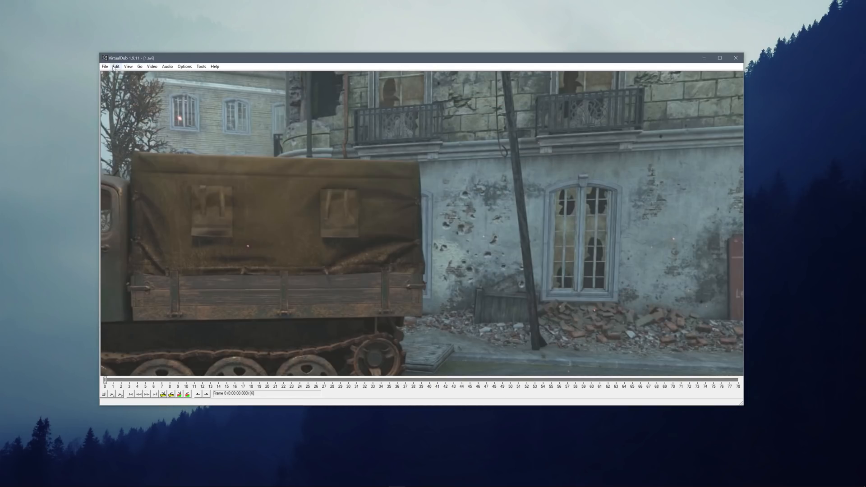
Open 2.avi and apply the ffdshow Video Codec compression with keyframes forced every 500 frames
left_click(105, 66)
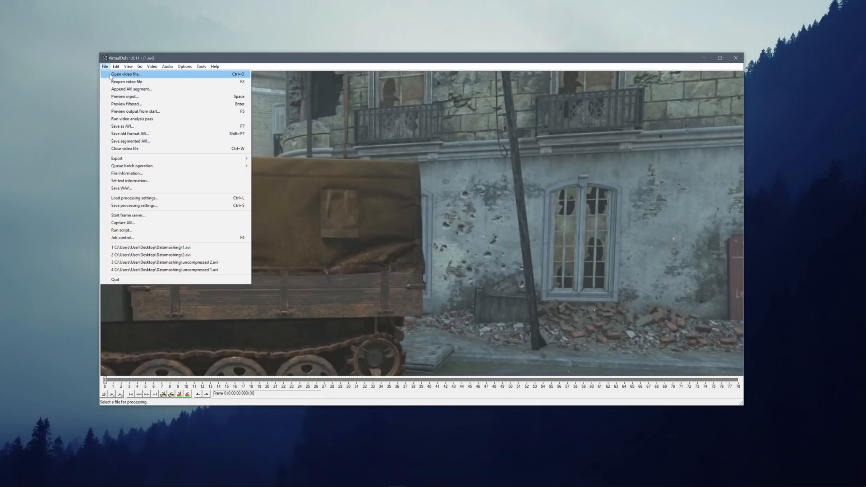
left_click(110, 75)
double_click(267, 123)
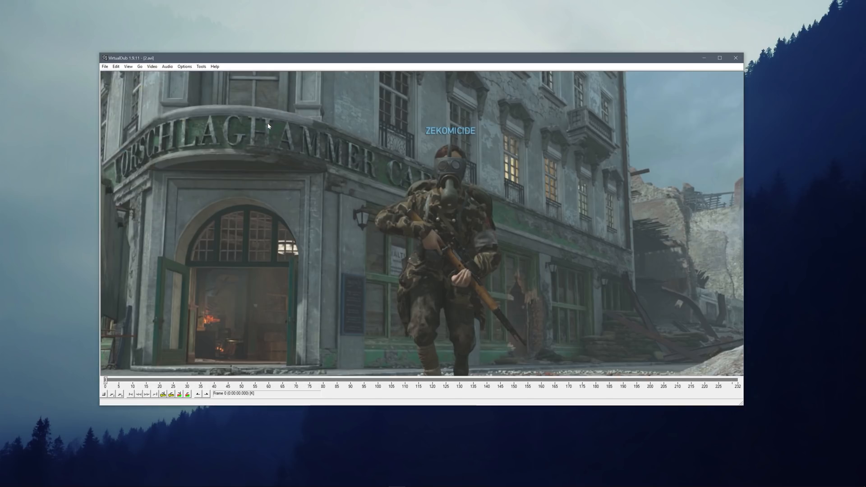
left_click(152, 66)
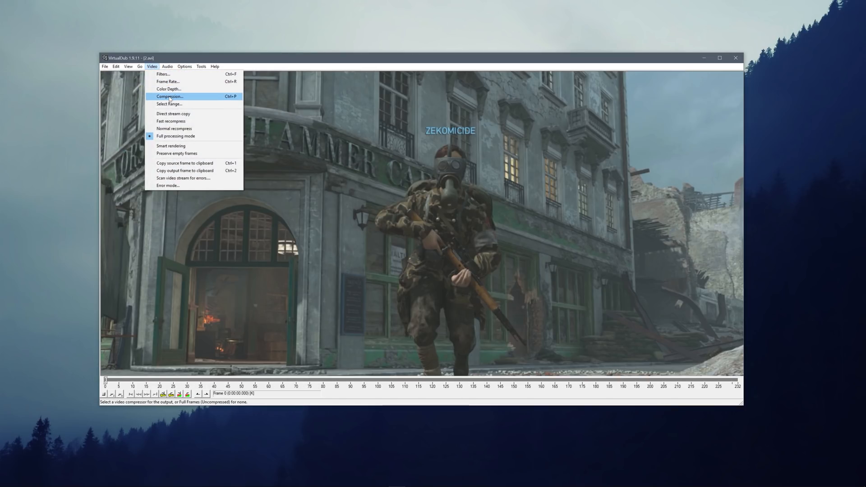
left_click(170, 97)
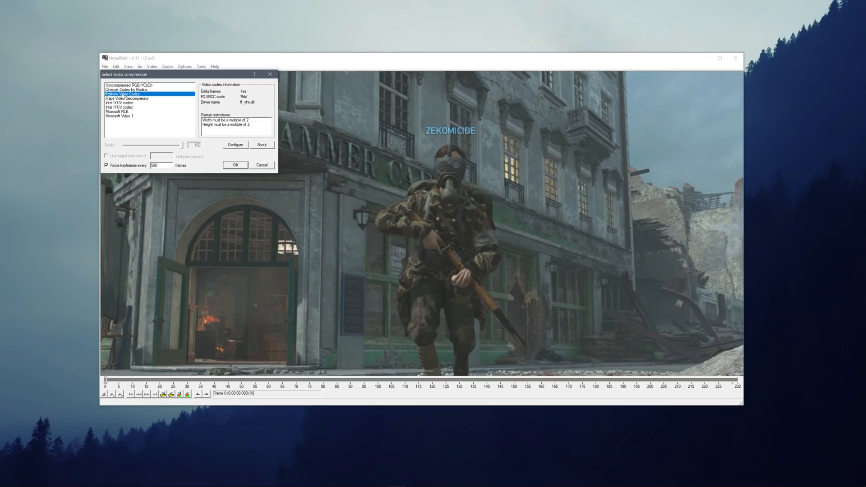
left_click(236, 165)
Save the compressed second clip as an AVI named vdub 2 in the Datamoshing folder
left_click(105, 67)
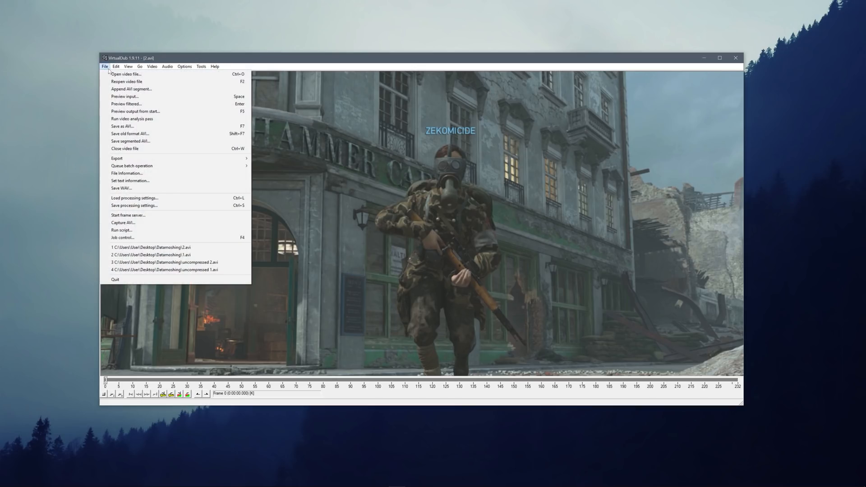
left_click(136, 127)
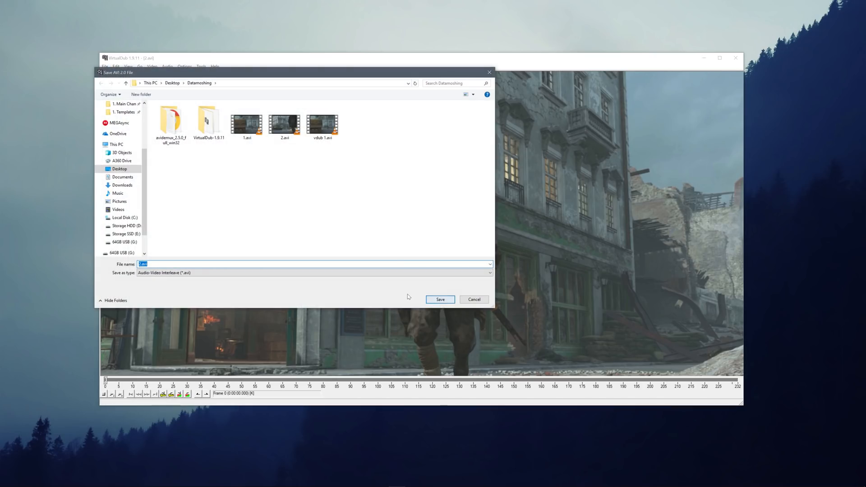
type("v")
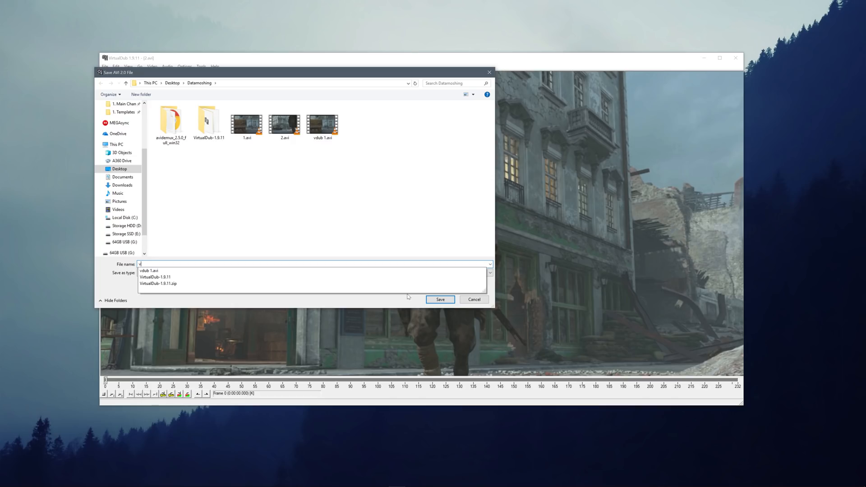
type("dub 2")
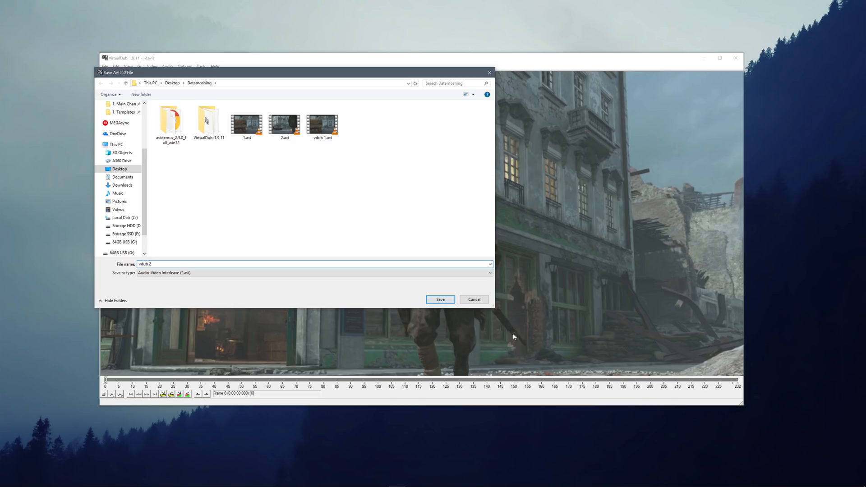
left_click(447, 302)
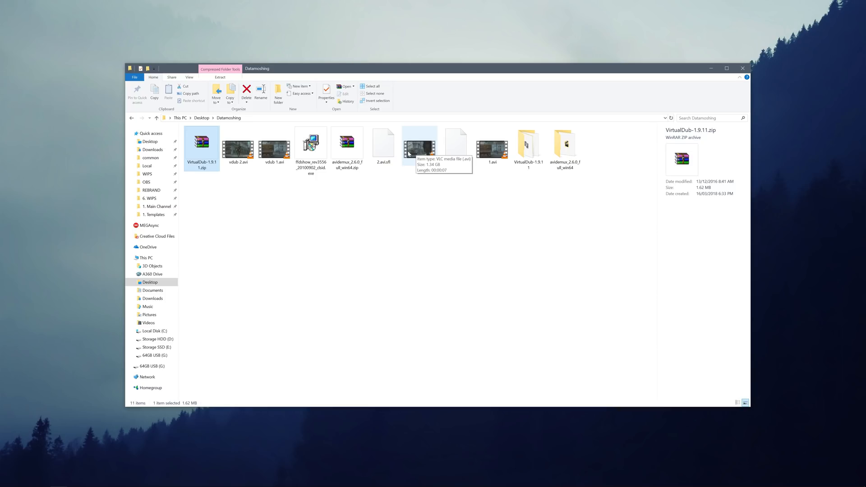
Launch the avidemux_2.6.21_win64.exe installer from the avidemux_2.6.0_full_win64 folder and accept its license agreement
double_click(569, 150)
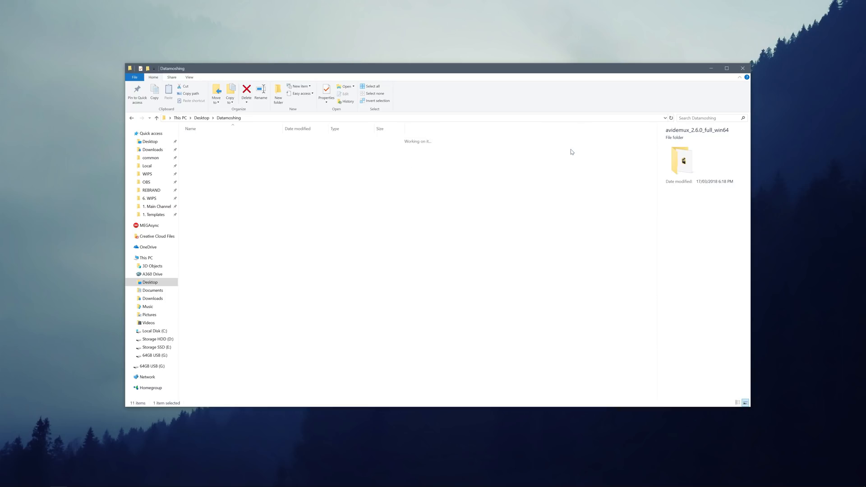
left_click(244, 139)
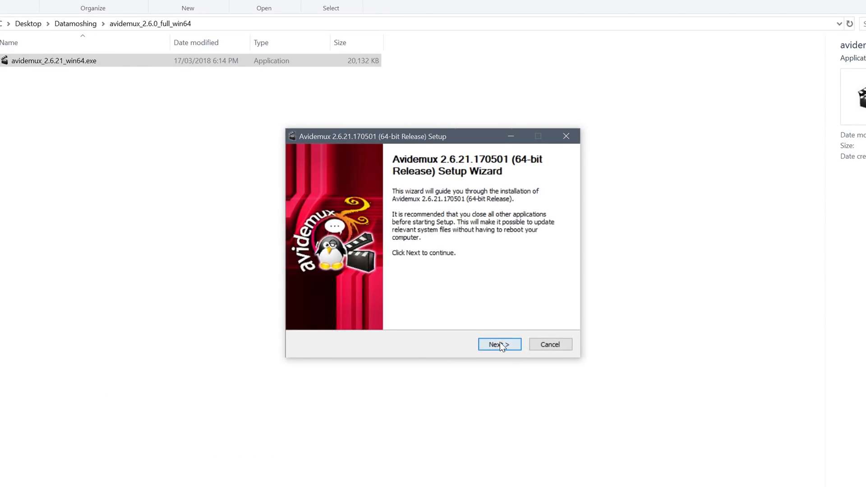
left_click(471, 300)
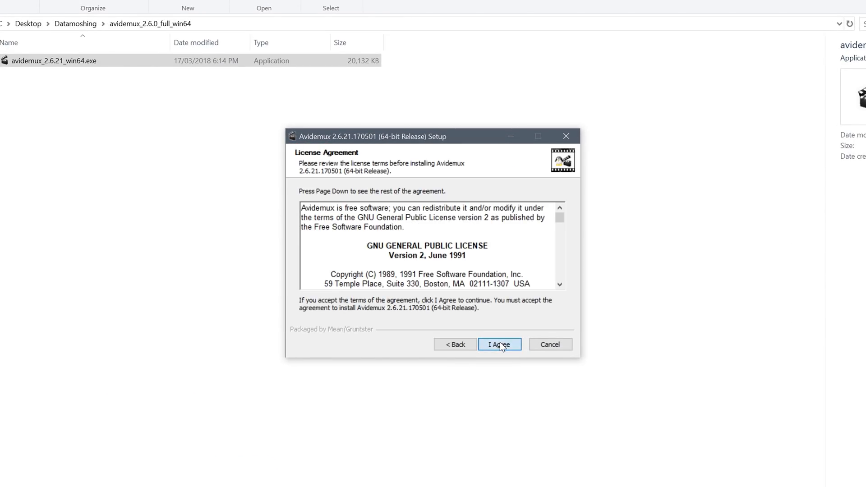
left_click(500, 343)
left_click(499, 343)
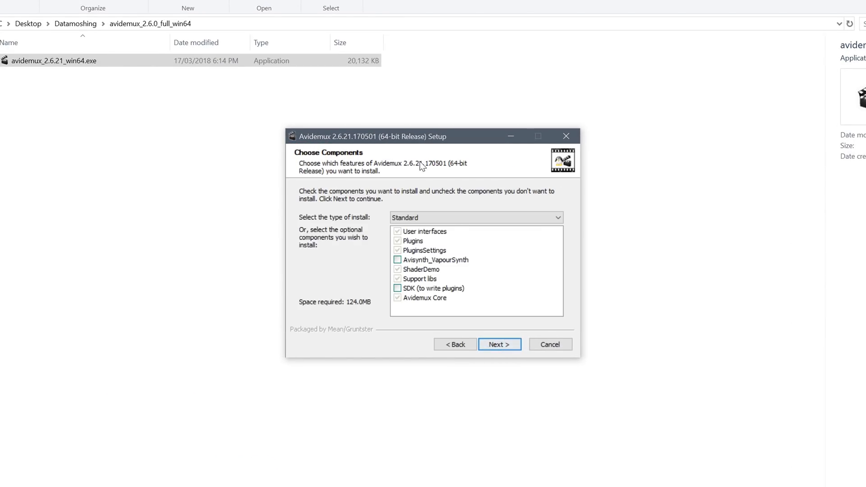
Install Avidemux with the Standard components, no shortcut icons and the default destination folder, and run it when setup finishes
left_click(501, 346)
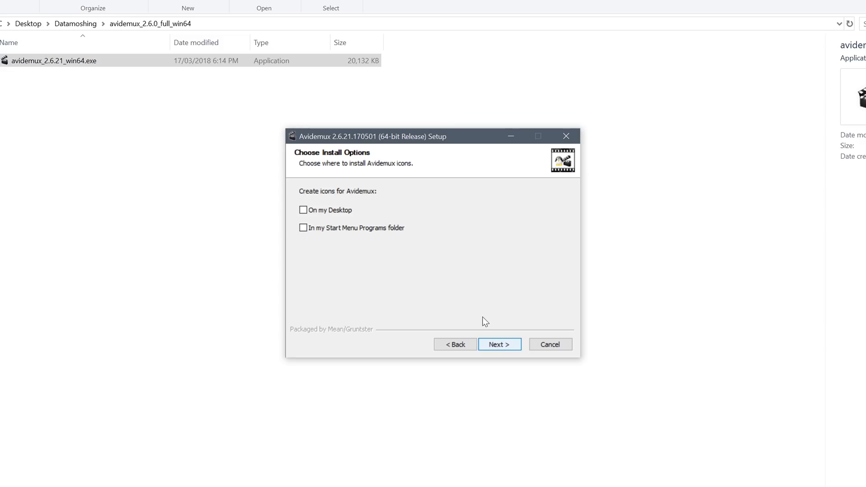
left_click(506, 344)
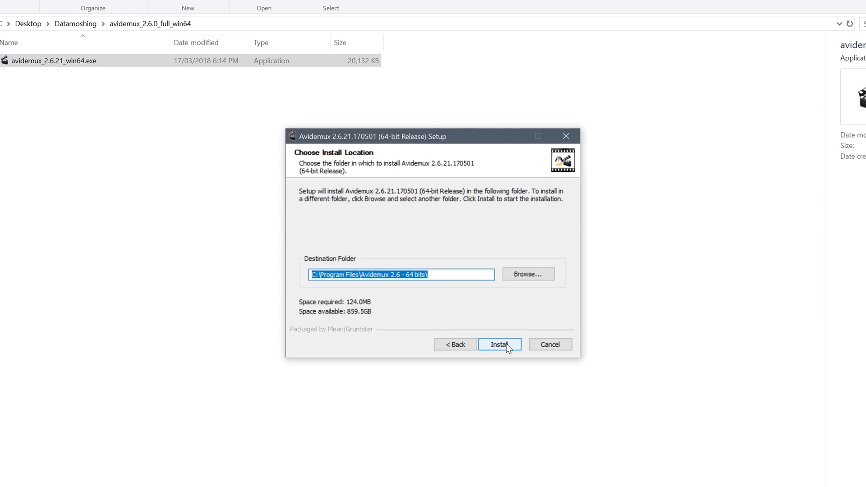
left_click(506, 343)
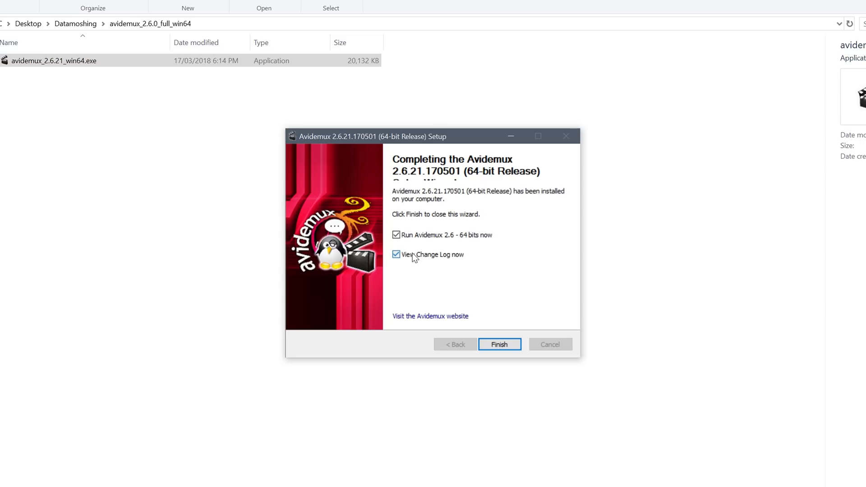
left_click(506, 344)
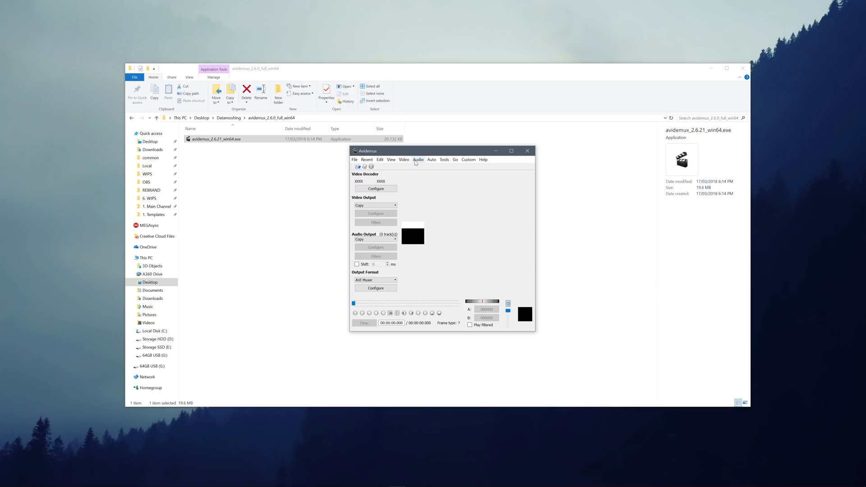
Open vdub 1.avi from the Datamoshing folder in Avidemux and reposition the window to fit the video
left_click_drag(414, 153, 418, 117)
left_click(359, 123)
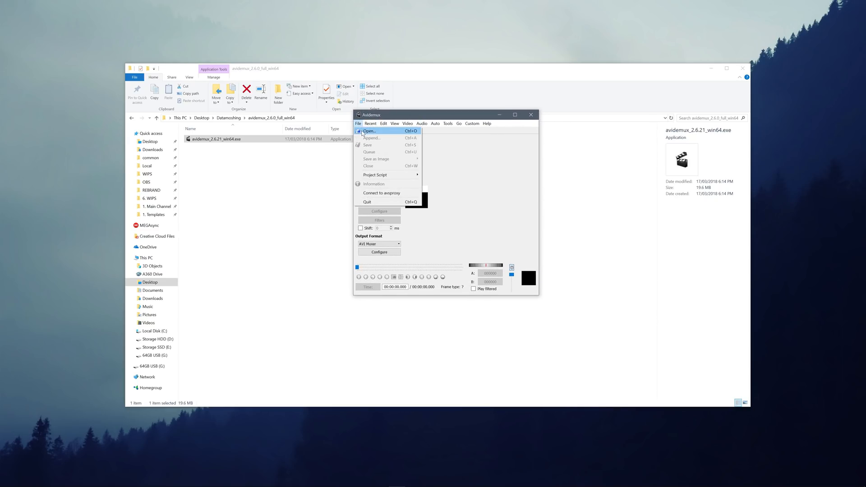
left_click(369, 130)
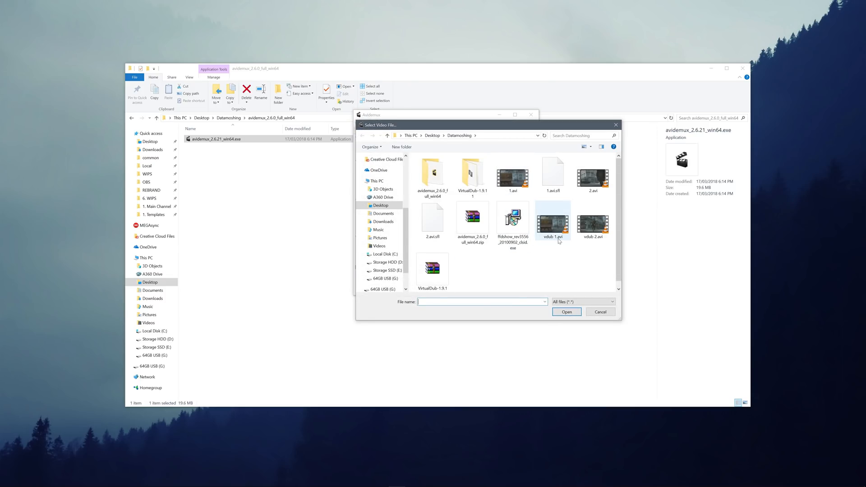
double_click(559, 226)
left_click_drag(502, 114, 326, 71)
Step back and forth through the opening frames of vdub 1.avi to examine each frame's type
left_click(152, 410)
left_click(152, 409)
left_click(152, 409)
left_click(152, 410)
left_click(146, 409)
left_click(145, 409)
left_click(146, 410)
left_click(146, 410)
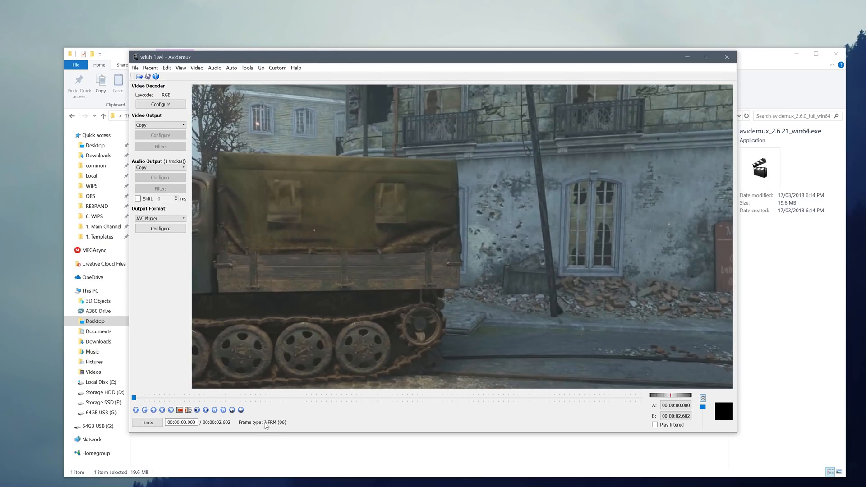
left_click(154, 409)
left_click(153, 410)
left_click(154, 410)
left_click(153, 410)
left_click(153, 409)
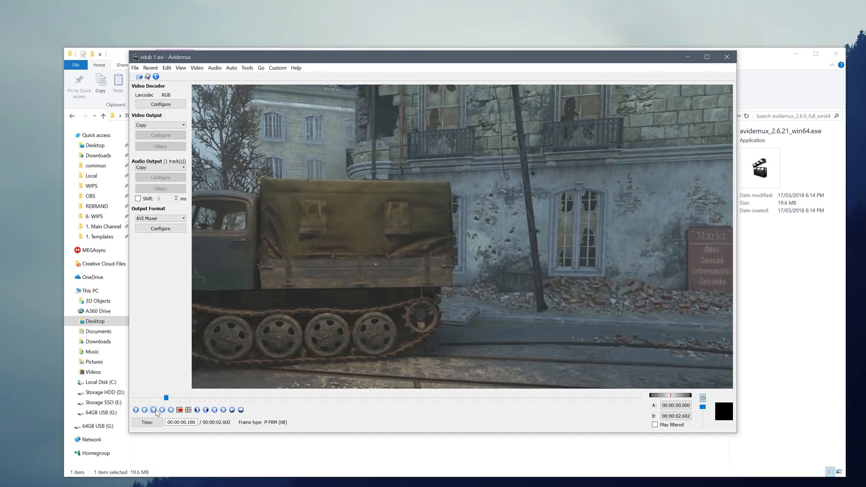
Step forward frame by frame through vdub 1.avi to about 0.533 s, examining the frame types
left_click(156, 410)
left_click(156, 410)
left_click(156, 410)
left_click(156, 409)
left_click(157, 410)
left_click(156, 409)
left_click(156, 410)
left_click(156, 410)
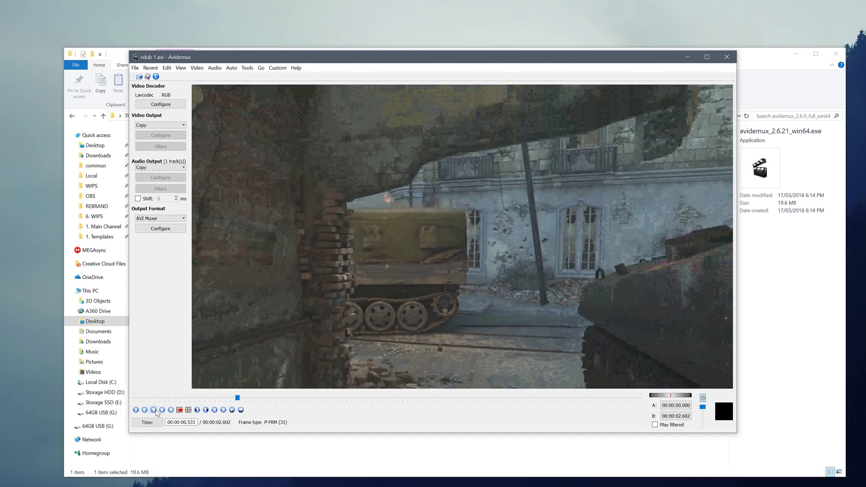
Append vdub 2.avi from the Datamoshing folder to the end of the current clip
left_click(135, 68)
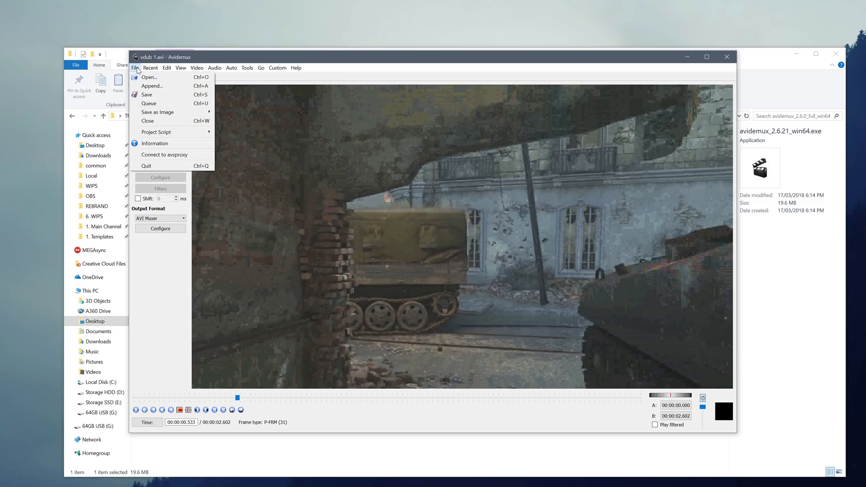
left_click(152, 86)
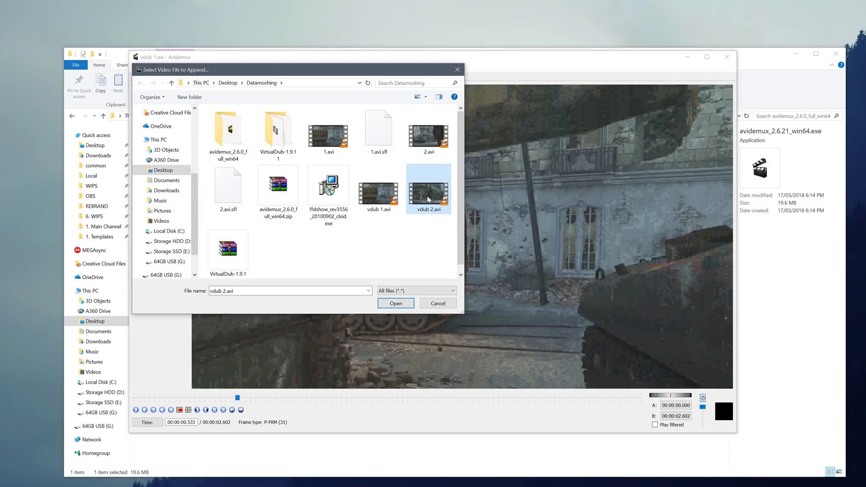
left_click(402, 304)
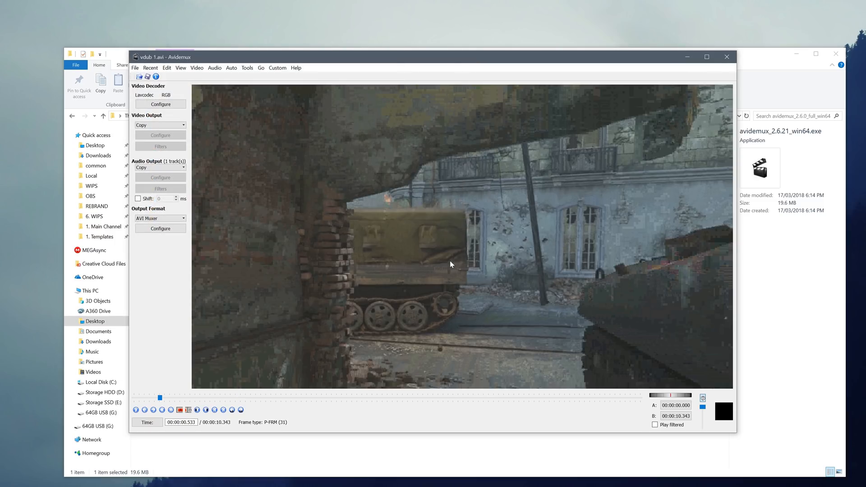
Step back and forth through the frames around the join between the two clips to locate the second clip's first I-frame
left_click(154, 410)
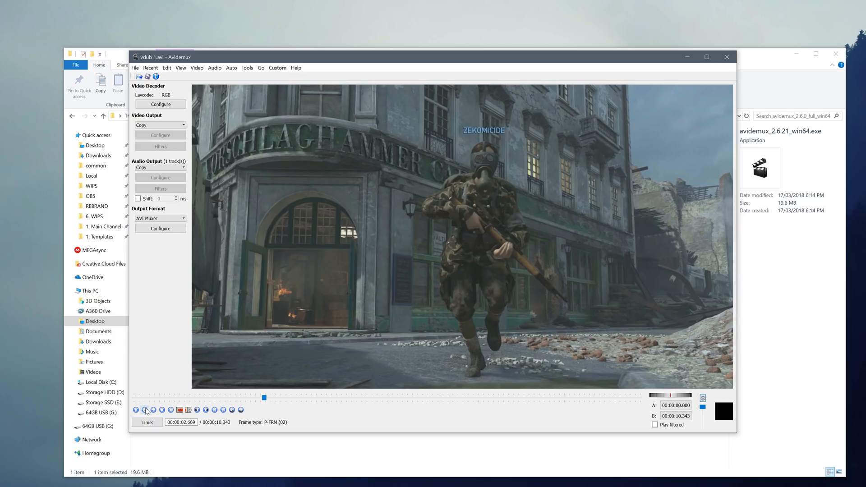
left_click(145, 410)
left_click(144, 409)
left_click(144, 409)
left_click(154, 409)
left_click(154, 409)
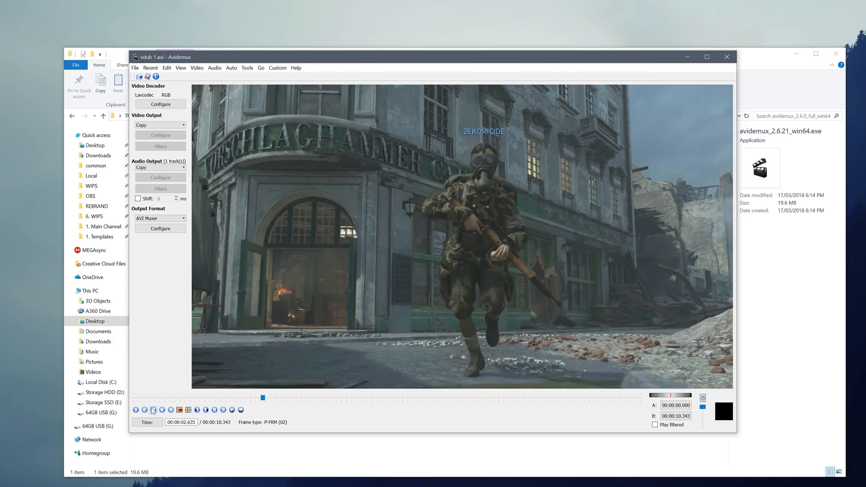
left_click(153, 410)
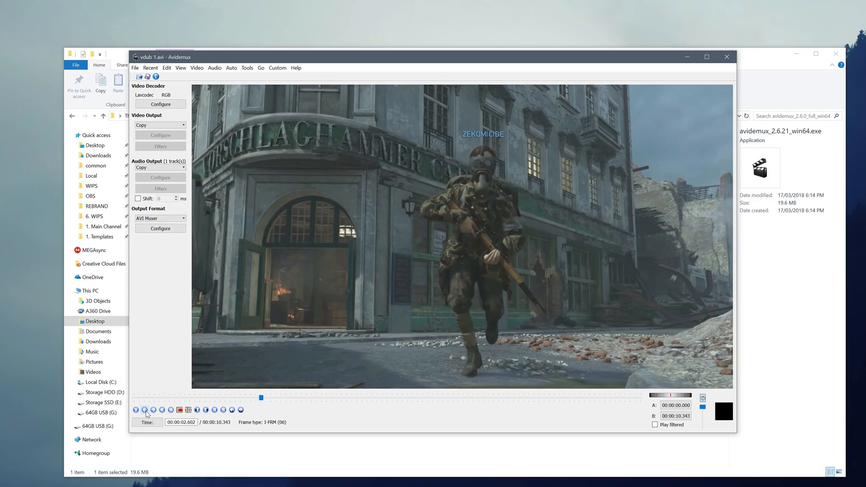
left_click(154, 410)
left_click(153, 410)
left_click(153, 410)
left_click(153, 410)
left_click(154, 410)
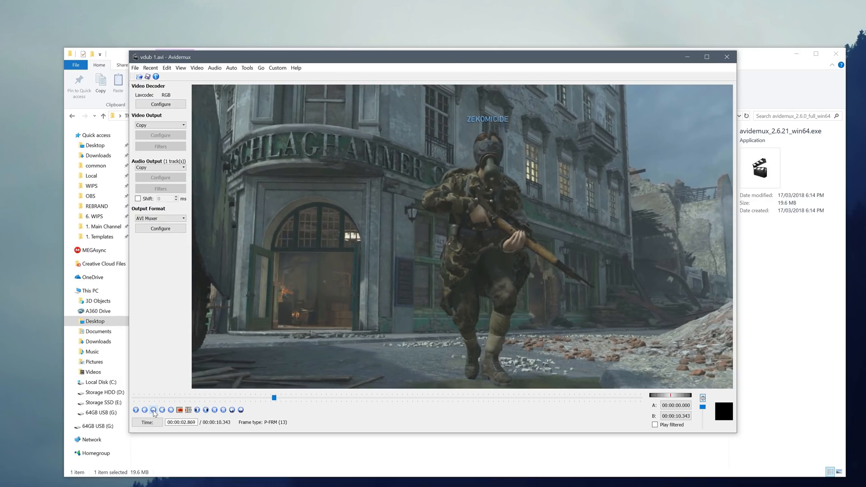
left_click(153, 410)
left_click(154, 409)
left_click(145, 410)
left_click(145, 410)
left_click(145, 409)
left_click(145, 410)
left_click(145, 410)
left_click(145, 410)
left_click(145, 410)
left_click(145, 410)
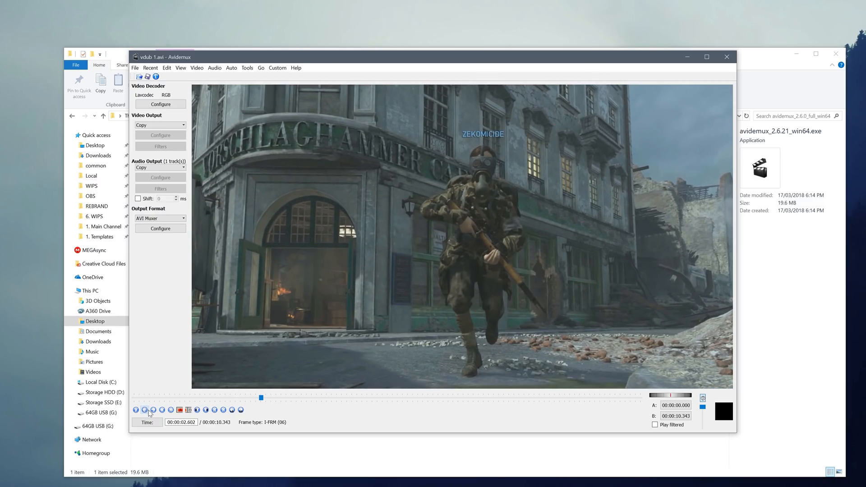
left_click(153, 410)
left_click(153, 410)
left_click(145, 410)
left_click(146, 410)
left_click(146, 410)
left_click(149, 410)
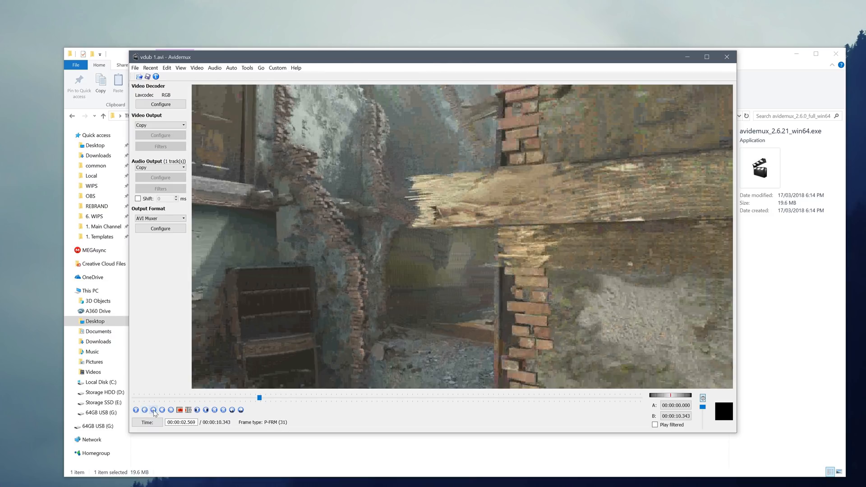
Mark the second clip's first I-frame with markers A at 2.602 s and B at 2.635 s, and delete it
left_click(152, 410)
left_click(152, 410)
left_click(188, 410)
left_click(144, 410)
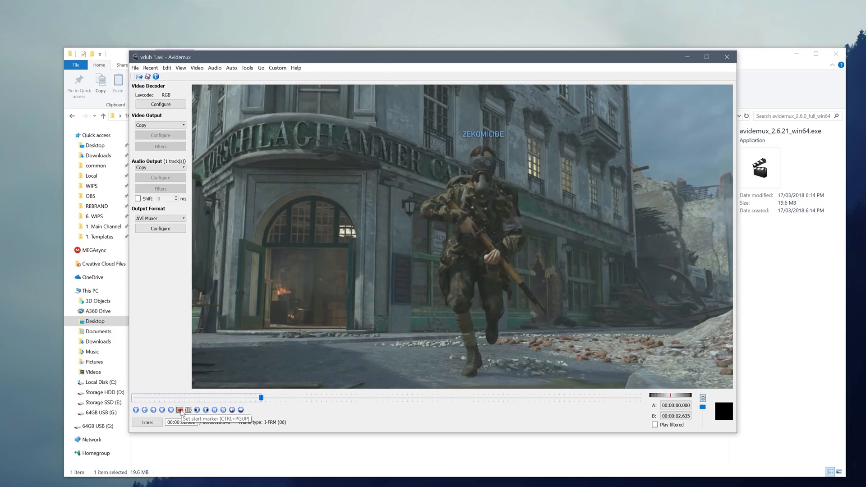
left_click(180, 410)
left_click(135, 67)
mouse_move(169, 68)
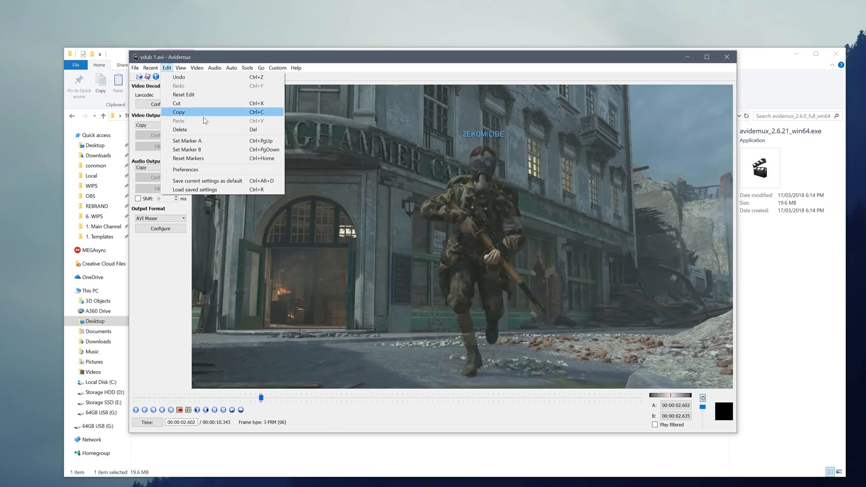
left_click(207, 131)
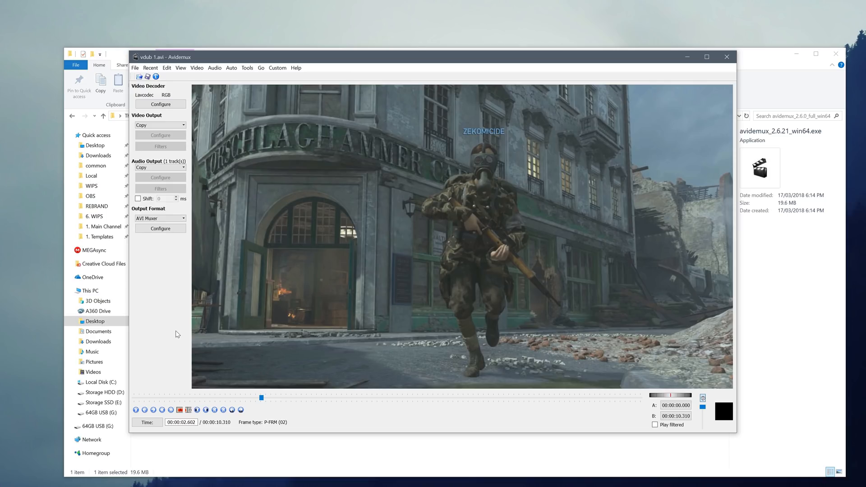
Step back and forth across the join to check the frame types where the I-frame was deleted
left_click(154, 410)
left_click(154, 410)
left_click(154, 410)
left_click(153, 410)
left_click(145, 410)
left_click(145, 410)
left_click(145, 410)
left_click(147, 410)
left_click(147, 410)
left_click(148, 410)
left_click(147, 410)
left_click(154, 410)
left_click(154, 410)
left_click(154, 410)
left_click(154, 409)
left_click(155, 410)
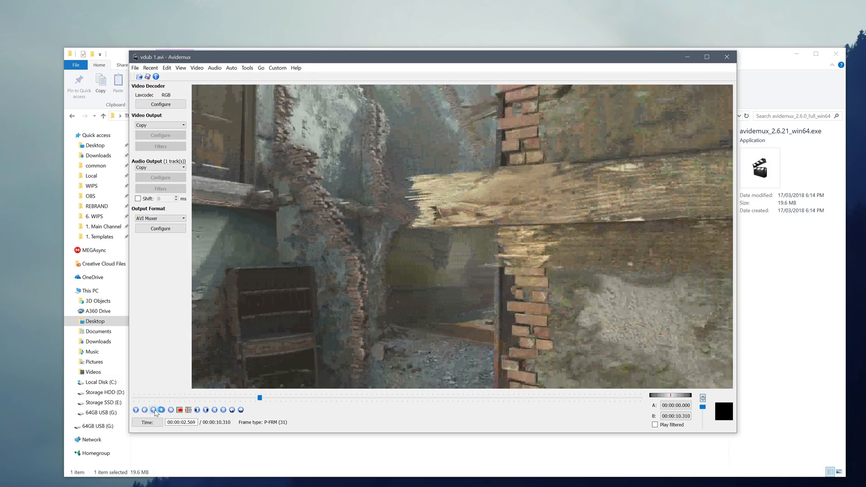
left_click(154, 410)
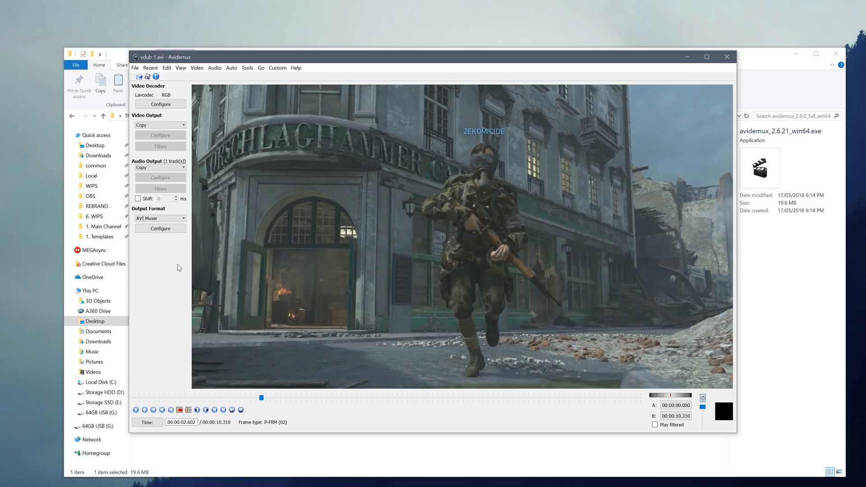
Save the edited video as avidemux.avi in the Datamoshing folder and dismiss the completion message
left_click(135, 68)
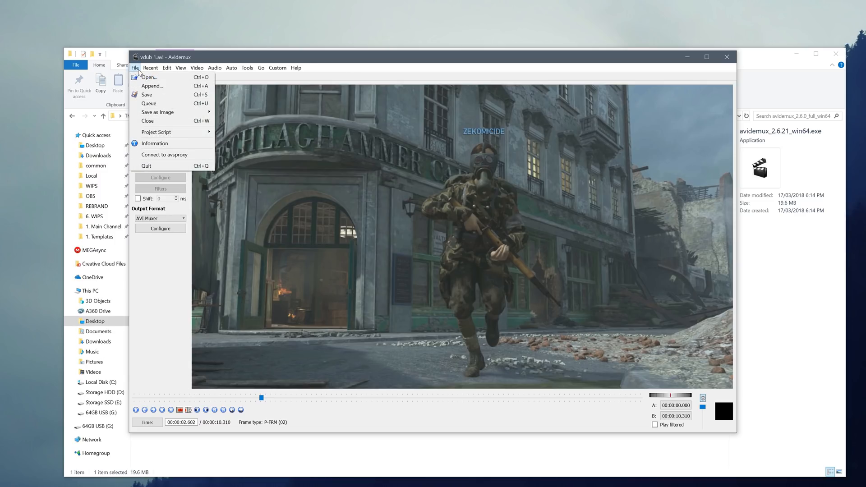
left_click(142, 96)
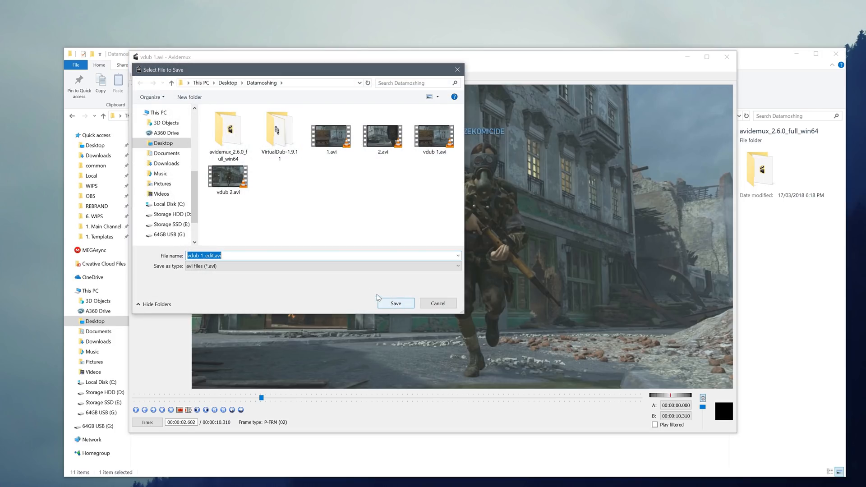
type("av")
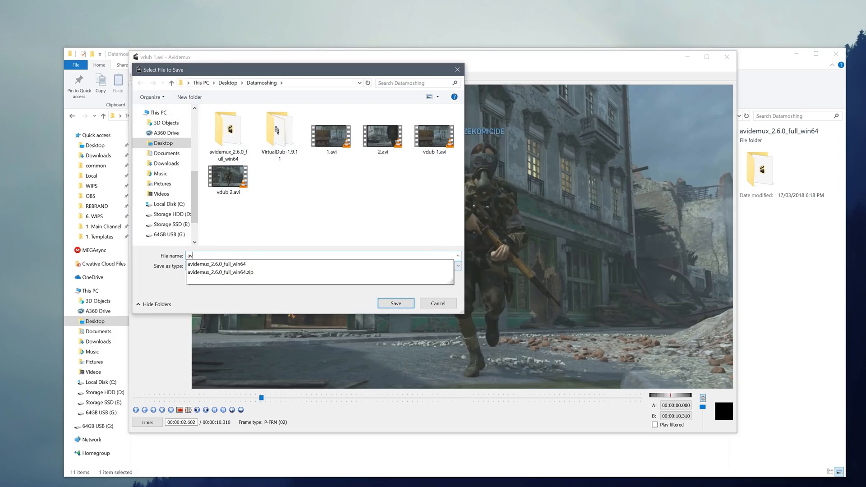
type("idemux")
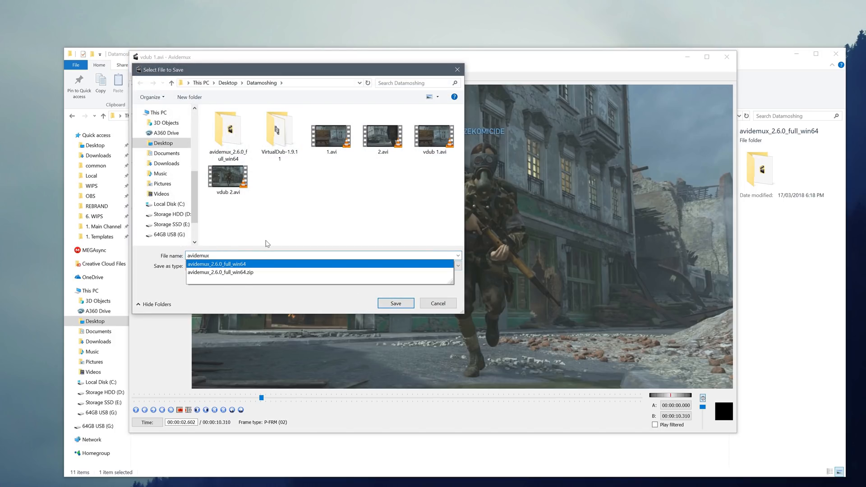
type(".avi")
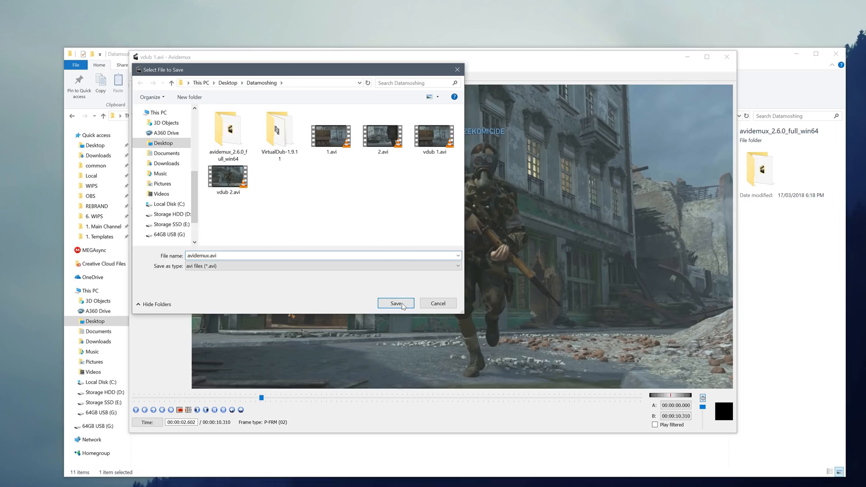
left_click(403, 303)
left_click(442, 270)
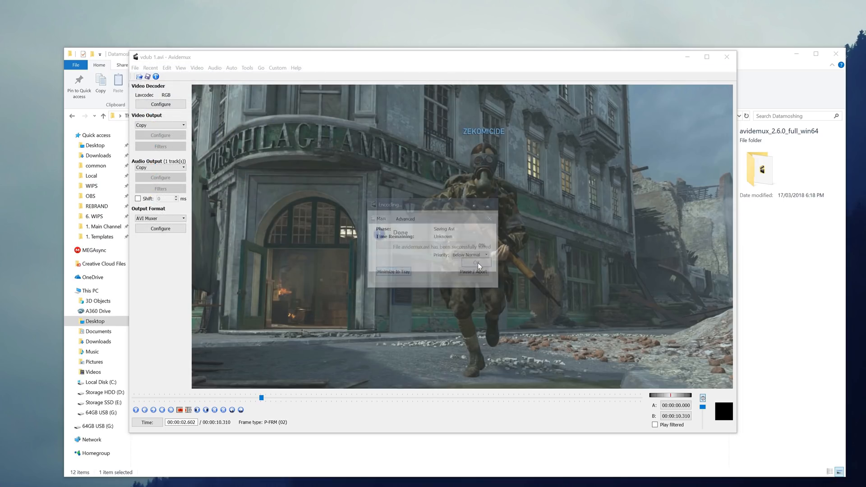
left_click(478, 264)
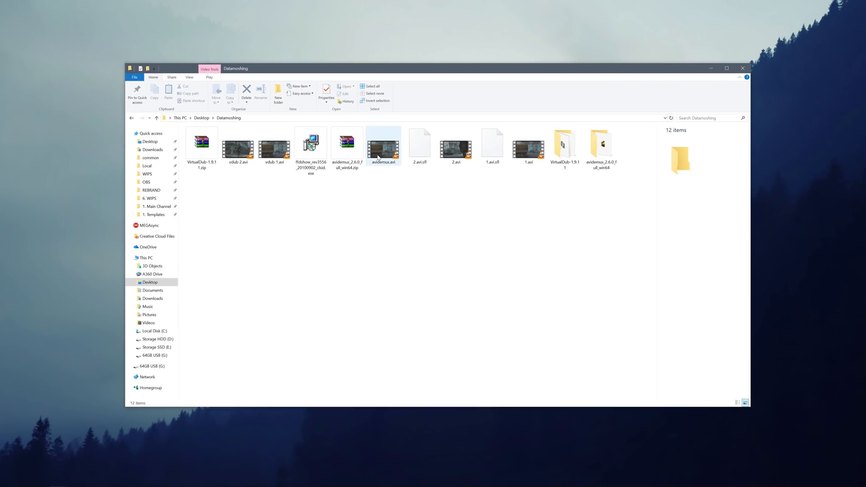
Launch VirtualDub from the VirtualDub-1.9.11 folder and open avidemux.avi in it
double_click(564, 147)
left_click(210, 205)
double_click(210, 205)
left_click(105, 66)
left_click(107, 74)
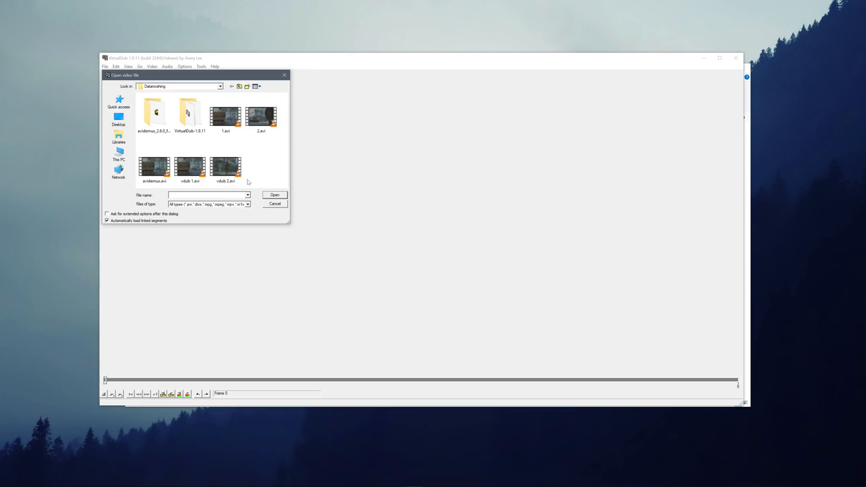
left_click(154, 167)
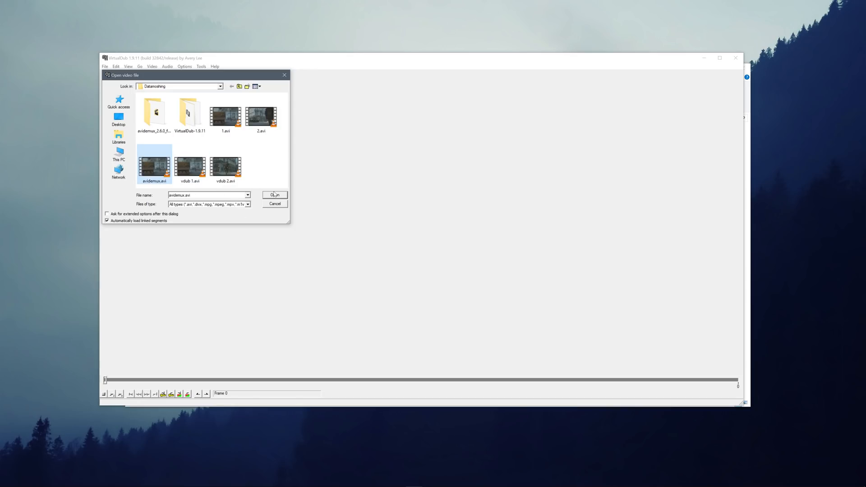
left_click(274, 194)
Move to frame 70 of avidemux.avi and play through the transition to preview the datamosh effect
left_click_drag(105, 380, 248, 380)
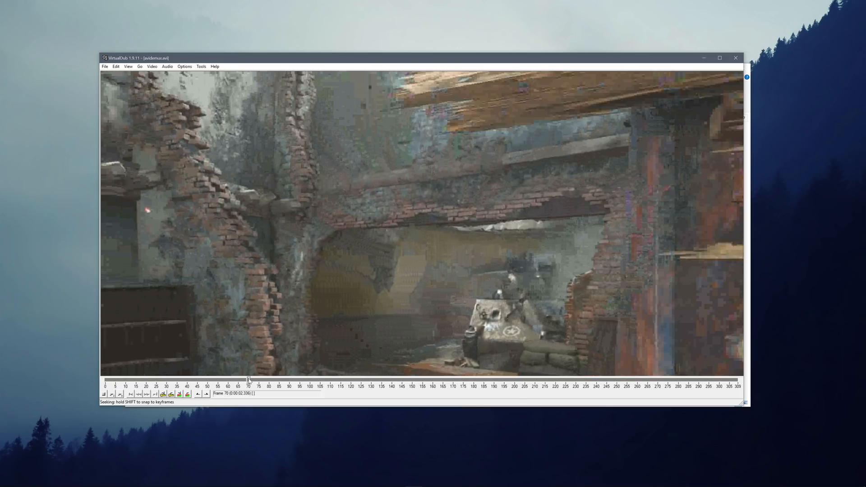
left_click(111, 395)
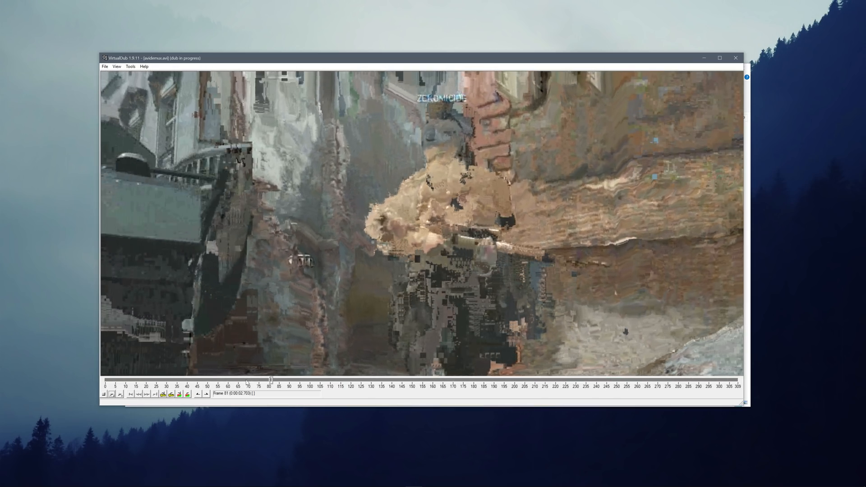
key("space")
key("space")
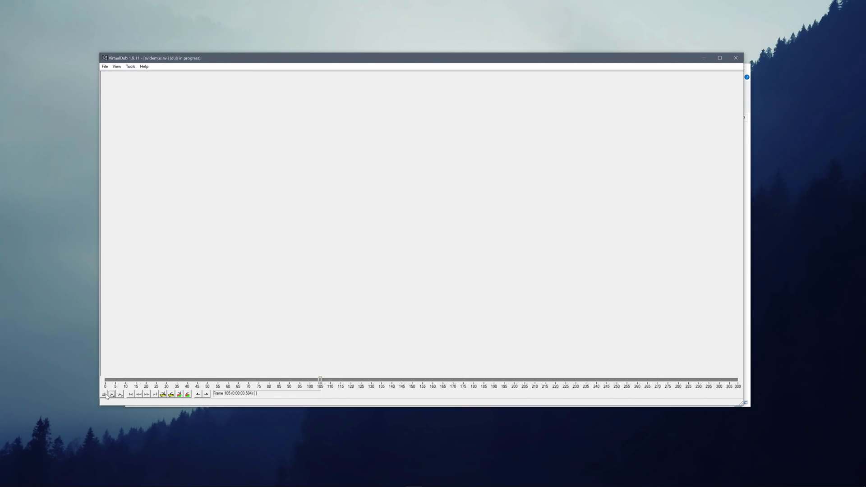
key("space")
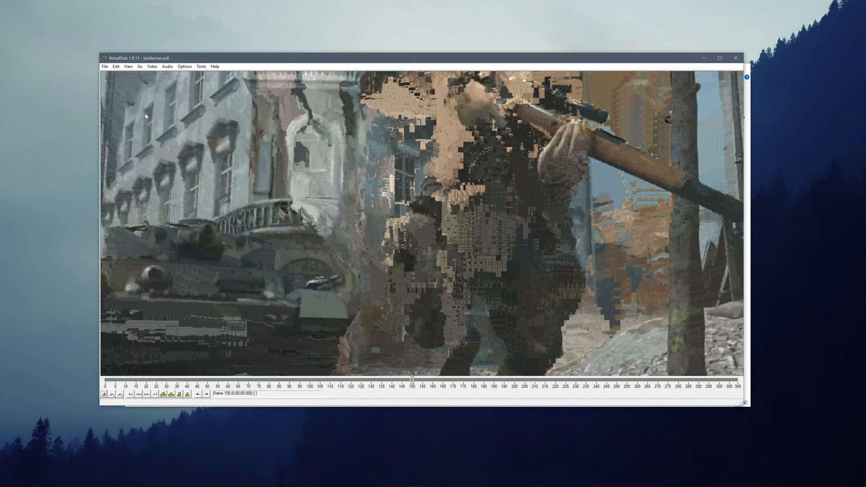
Export the datamoshed video as vdub 3.avi in the Datamoshing folder
left_click(105, 66)
left_click(140, 125)
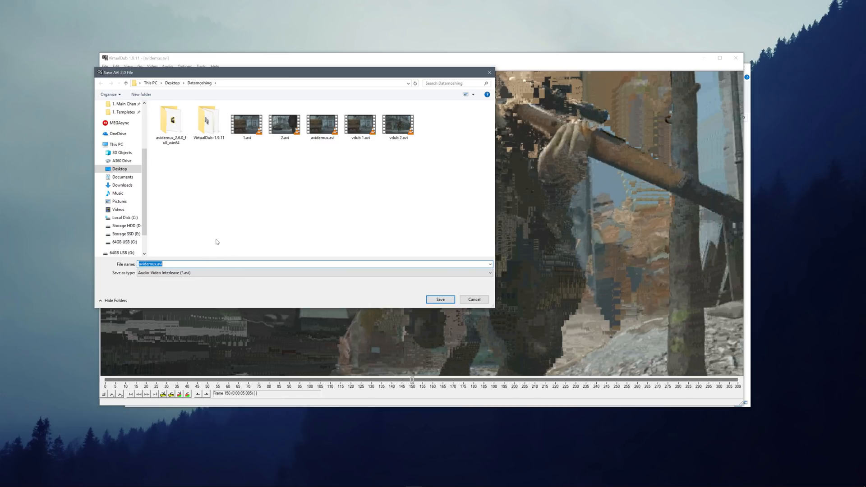
left_click(396, 135)
left_click(150, 264)
key("BackSpace")
type("3")
left_click(428, 298)
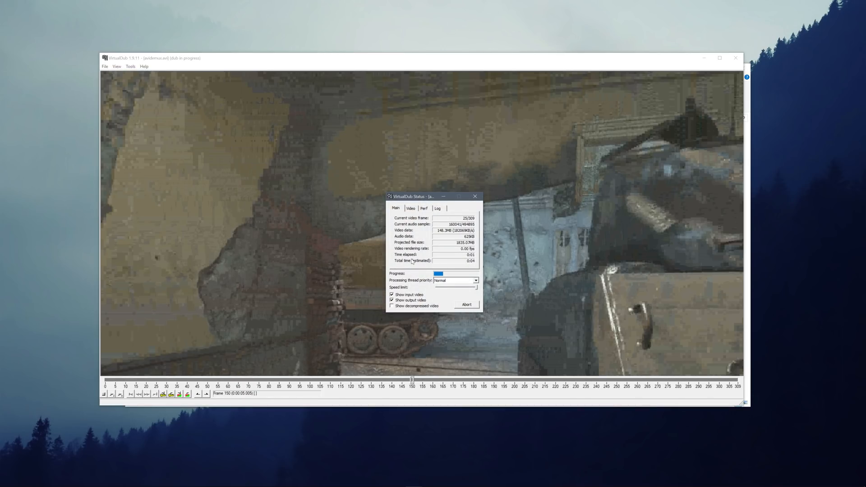